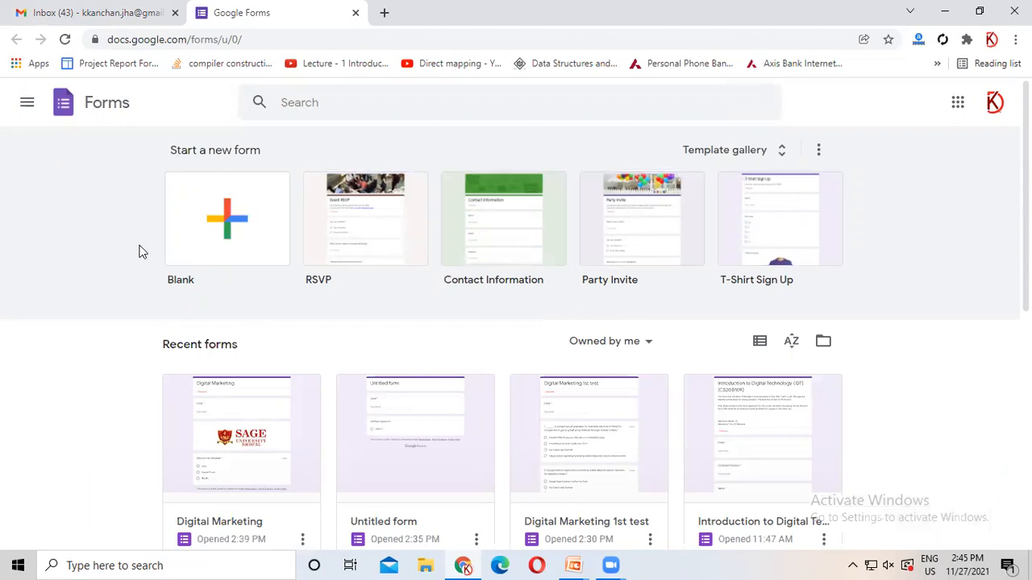
- Create a blank form and make it a quiz whose grades are released later, after manual review
{"action": "left_click", "coordinate": [219, 221]}
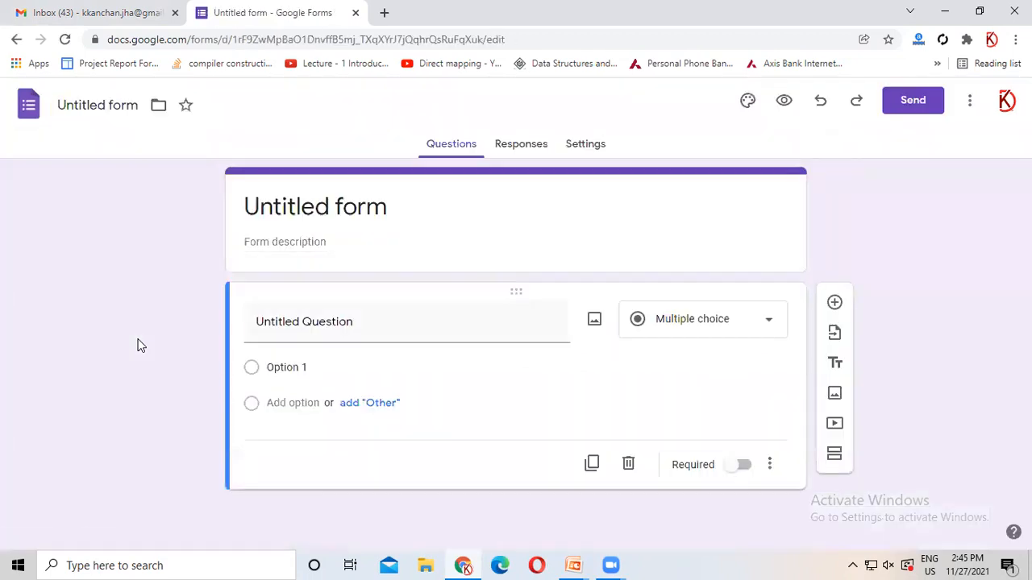
{"action": "left_click", "coordinate": [579, 147]}
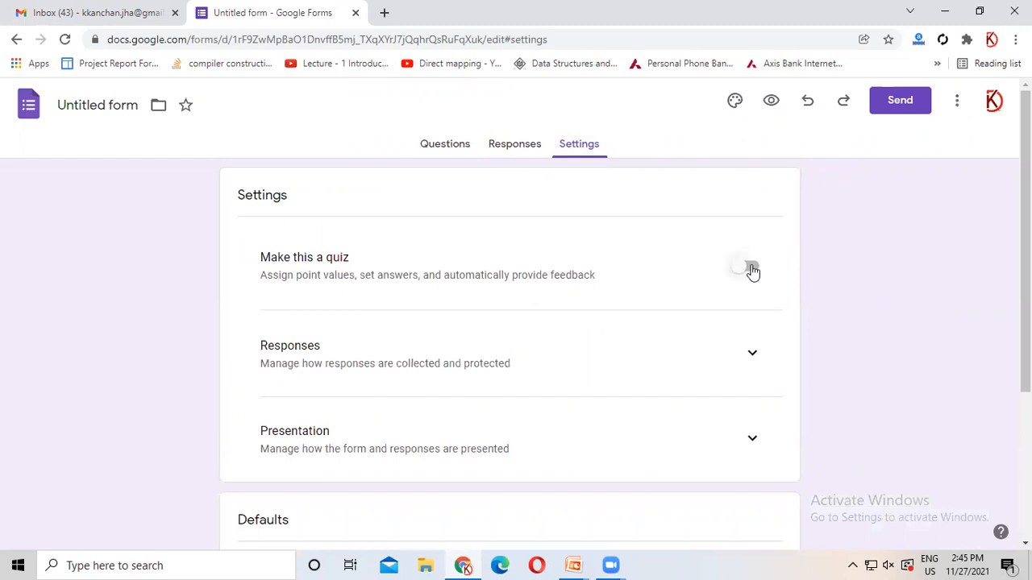
{"action": "left_click", "coordinate": [749, 269]}
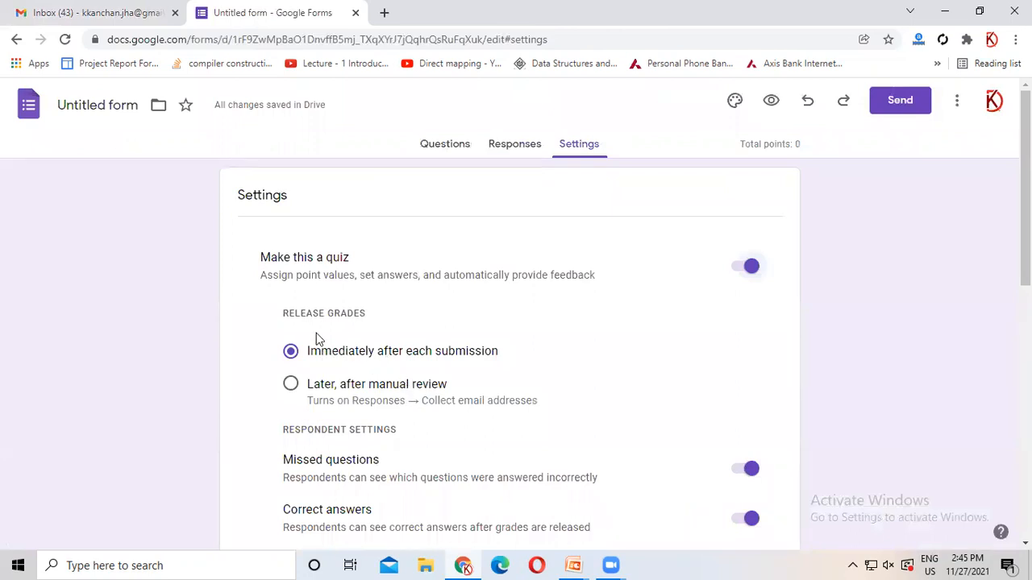
{"action": "left_click", "coordinate": [406, 390]}
- Replace the form's title with "Digital Marketing" and give the form file the same name
{"action": "left_click", "coordinate": [446, 149]}
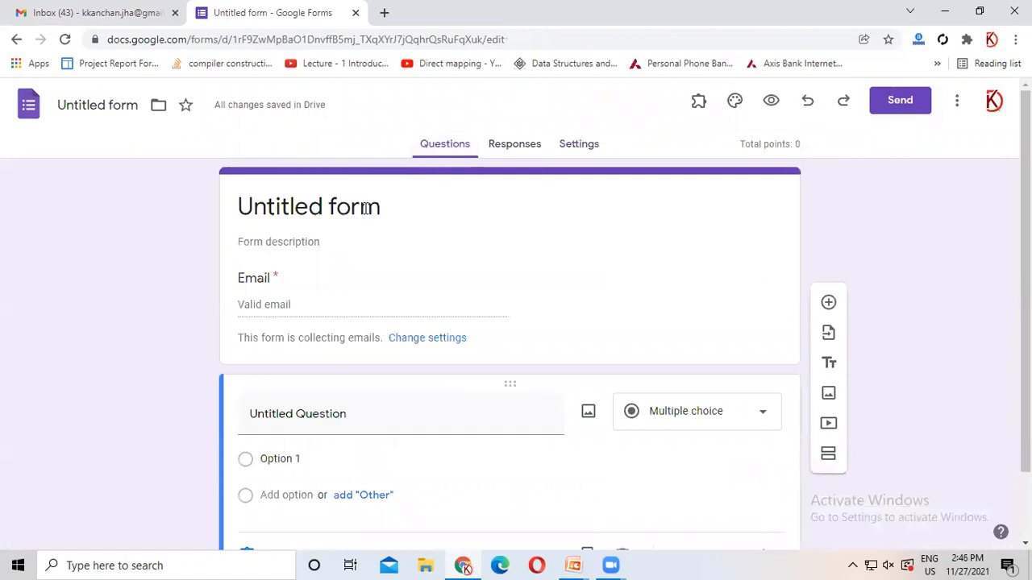
{"action": "left_click", "coordinate": [378, 208]}
{"action": "key", "text": "BackSpace"}
{"action": "key", "text": "BackSpace"}
{"action": "key", "text": "BackSpace"}
{"action": "key", "text": "BackSpace"}
{"action": "key", "text": "BackSpace"}
{"action": "key", "text": "BackSpace"}
{"action": "key", "text": "BackSpace"}
{"action": "key", "text": "BackSpace"}
{"action": "key", "text": "BackSpace"}
{"action": "key", "text": "BackSpace"}
{"action": "key", "text": "BackSpace"}
{"action": "key", "text": "BackSpace"}
{"action": "key", "text": "BackSpace"}
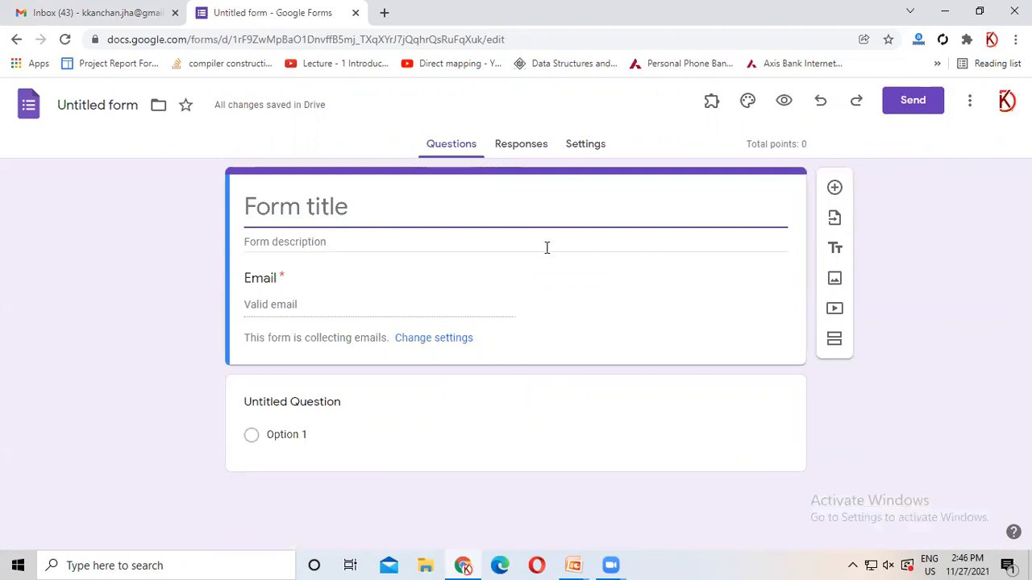
{"action": "type", "text": "Digital Marketing"}
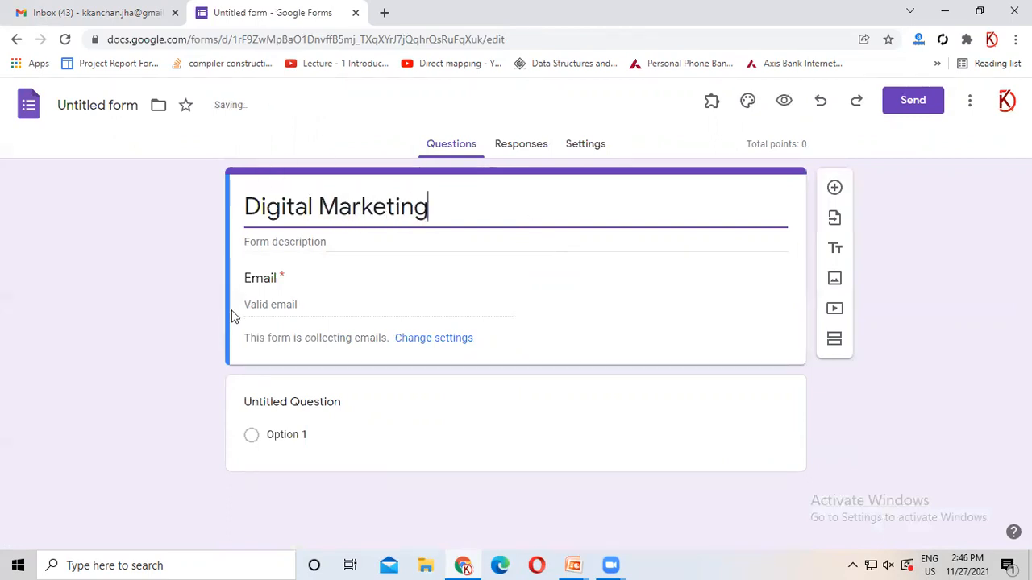
{"action": "left_click", "coordinate": [97, 105]}
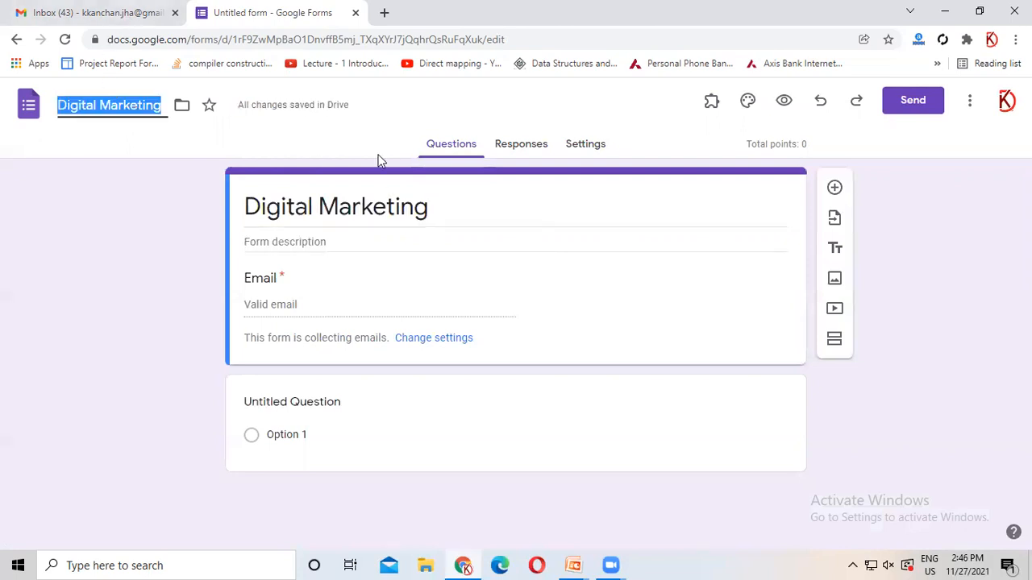
{"action": "left_click", "coordinate": [484, 214]}
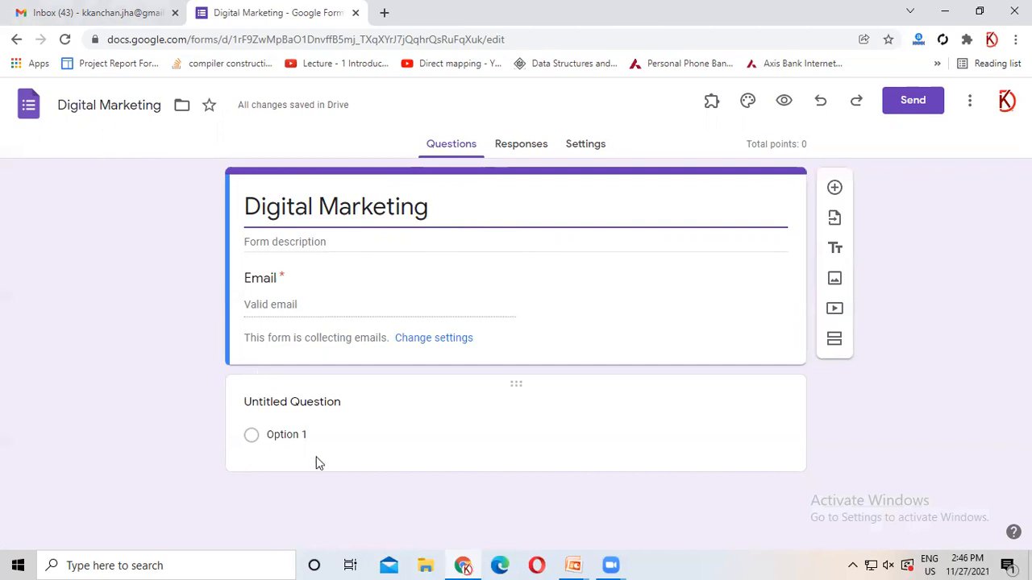
- Insert the "sage" logo image from the Desktop folder below the form's header section
{"action": "left_click", "coordinate": [834, 281]}
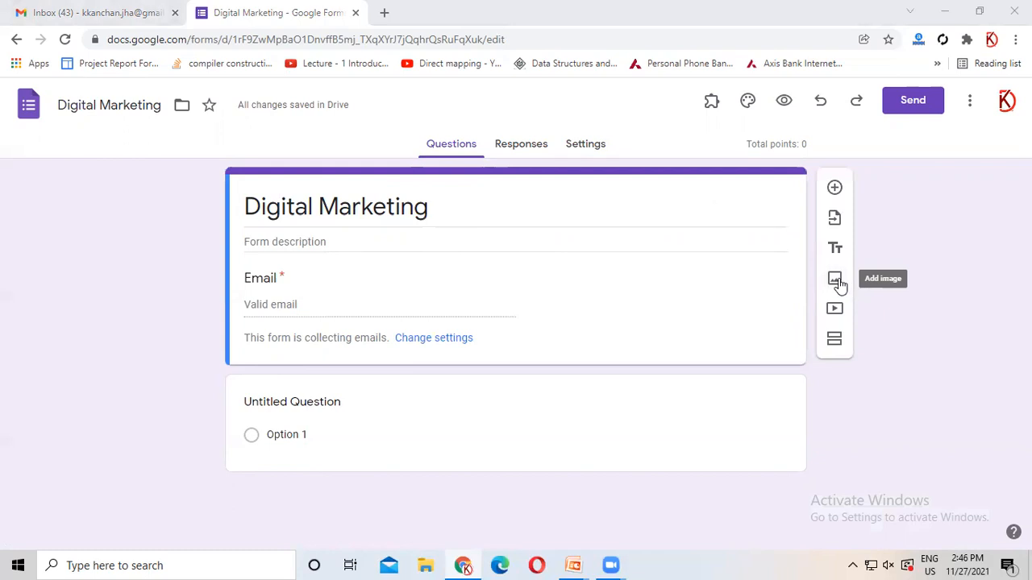
{"action": "left_click", "coordinate": [837, 282]}
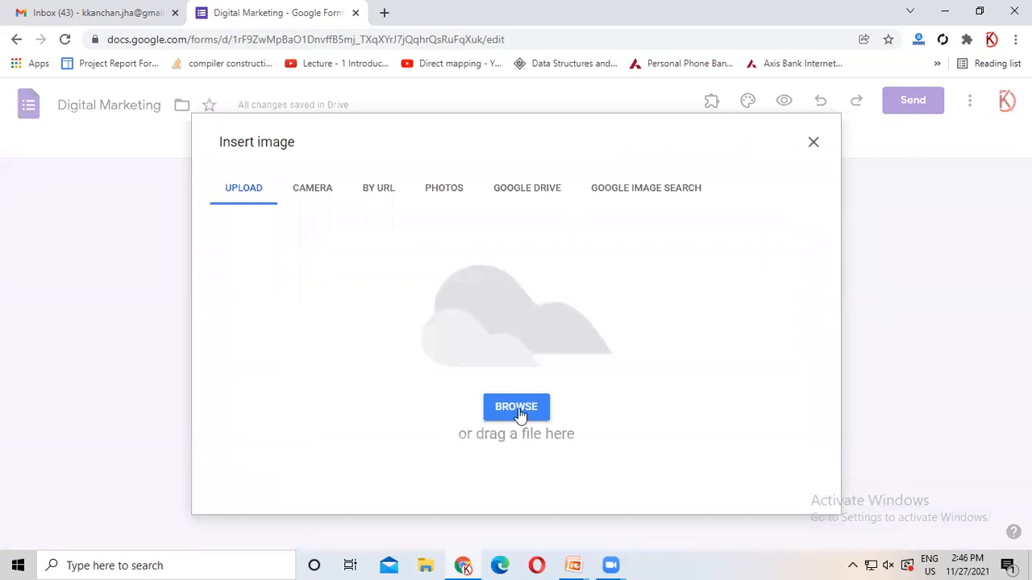
{"action": "left_click", "coordinate": [520, 415]}
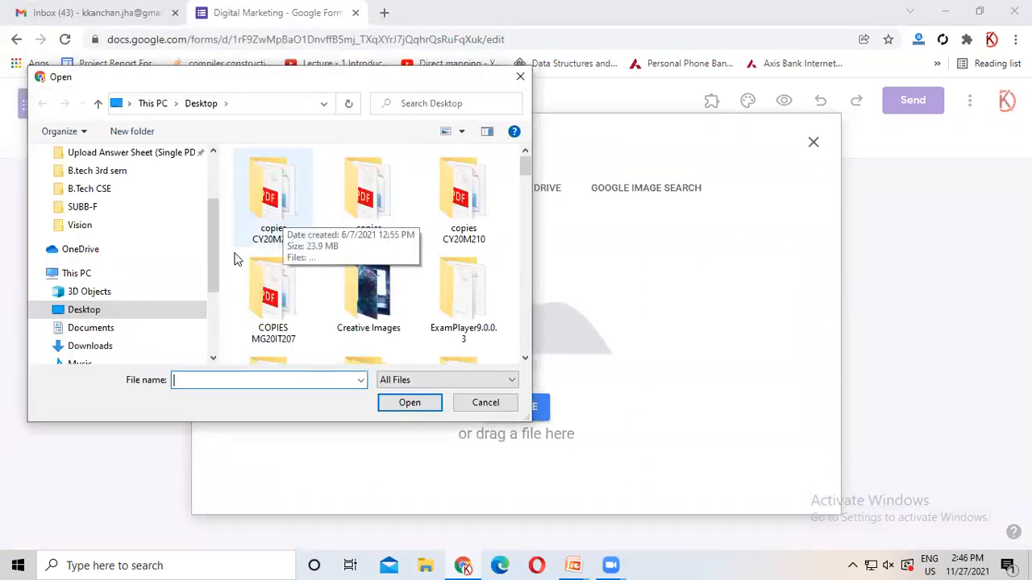
{"action": "scroll", "coordinate": [213, 277], "scroll_direction": "down", "scroll_amount": 2}
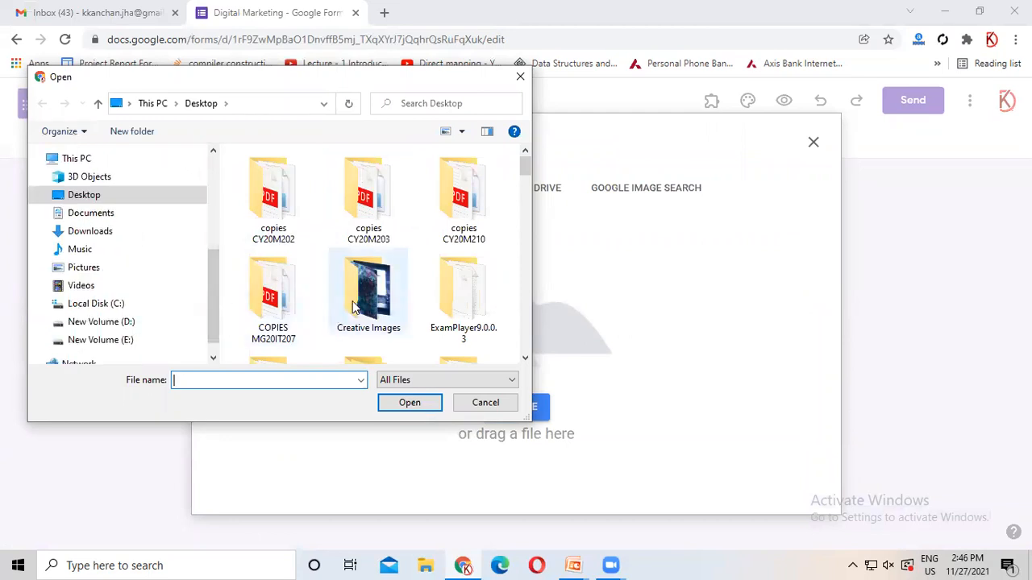
{"action": "scroll", "coordinate": [352, 305], "scroll_direction": "down", "scroll_amount": 6}
{"action": "scroll", "coordinate": [353, 305], "scroll_direction": "down", "scroll_amount": 8}
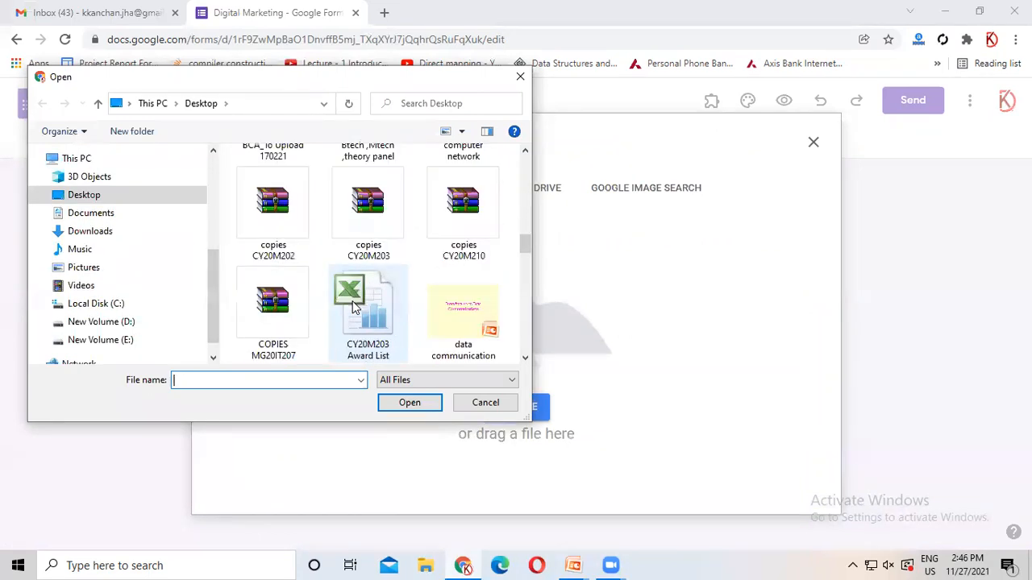
{"action": "scroll", "coordinate": [361, 290], "scroll_direction": "down", "scroll_amount": 3}
{"action": "scroll", "coordinate": [361, 289], "scroll_direction": "down", "scroll_amount": 3}
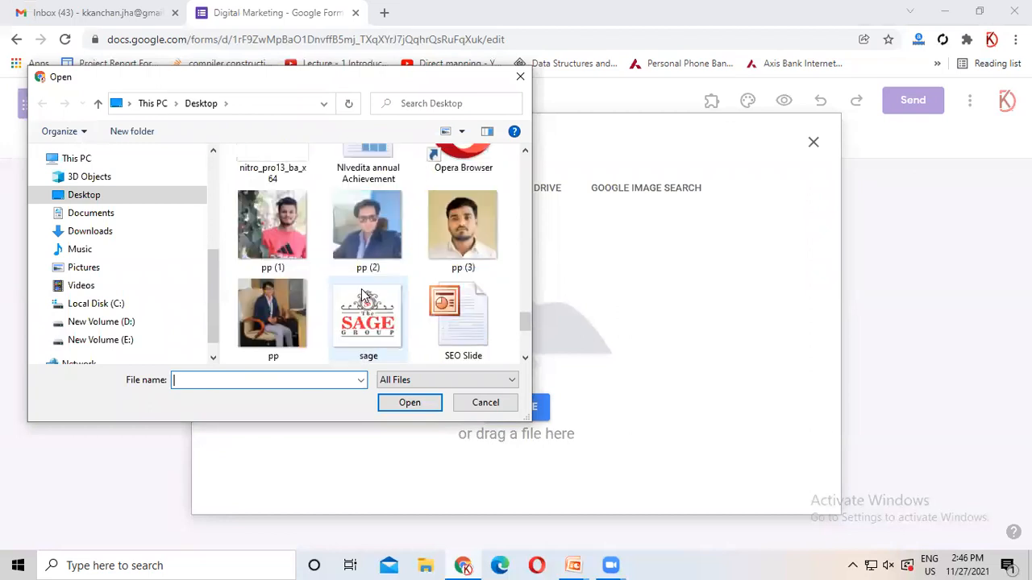
{"action": "left_click", "coordinate": [365, 318]}
{"action": "left_click", "coordinate": [410, 403]}
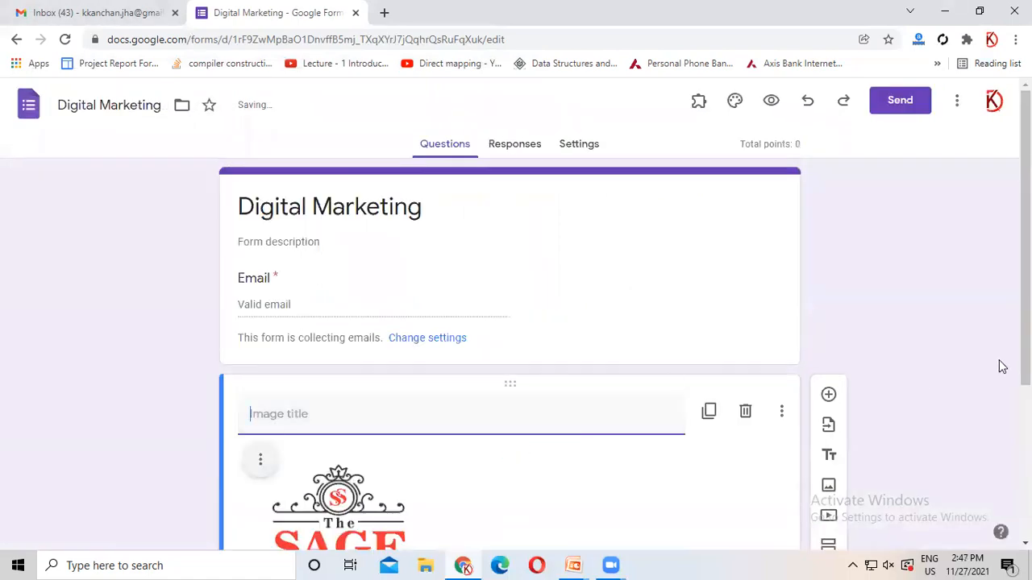
- Center-align the inserted SAGE Group logo image
{"action": "scroll", "coordinate": [1000, 363], "scroll_direction": "down", "scroll_amount": 3}
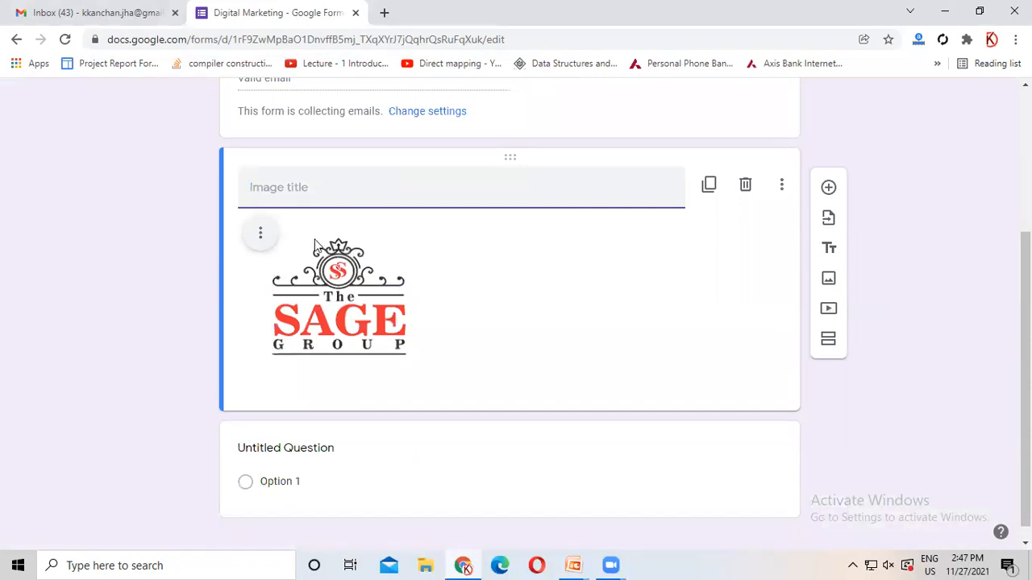
{"action": "left_click", "coordinate": [261, 236]}
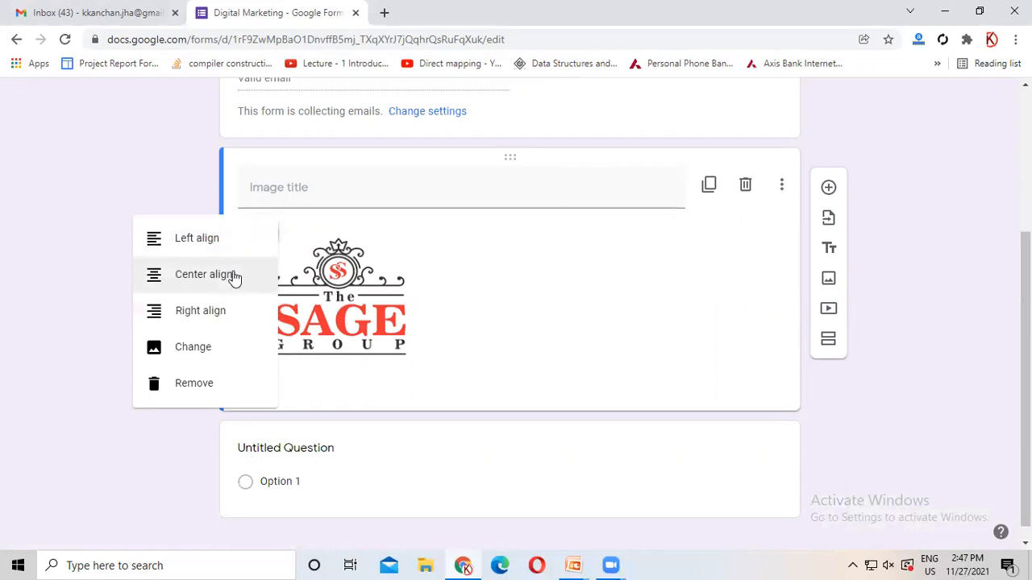
{"action": "left_click", "coordinate": [234, 278]}
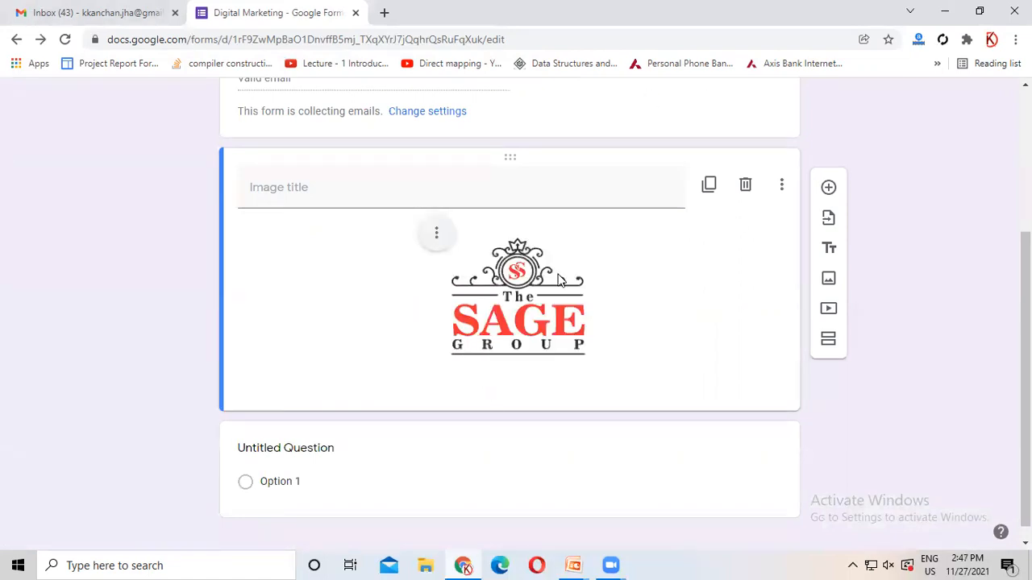
- Set the untitled question's text to "Which is not a browser"
{"action": "scroll", "coordinate": [537, 393], "scroll_direction": "down", "scroll_amount": 1}
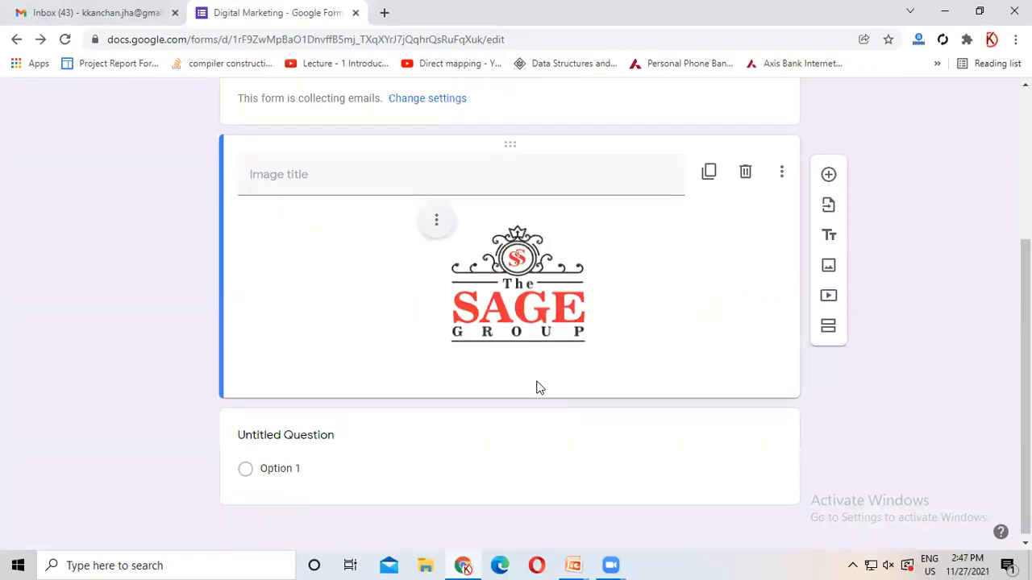
{"action": "left_click", "coordinate": [345, 435]}
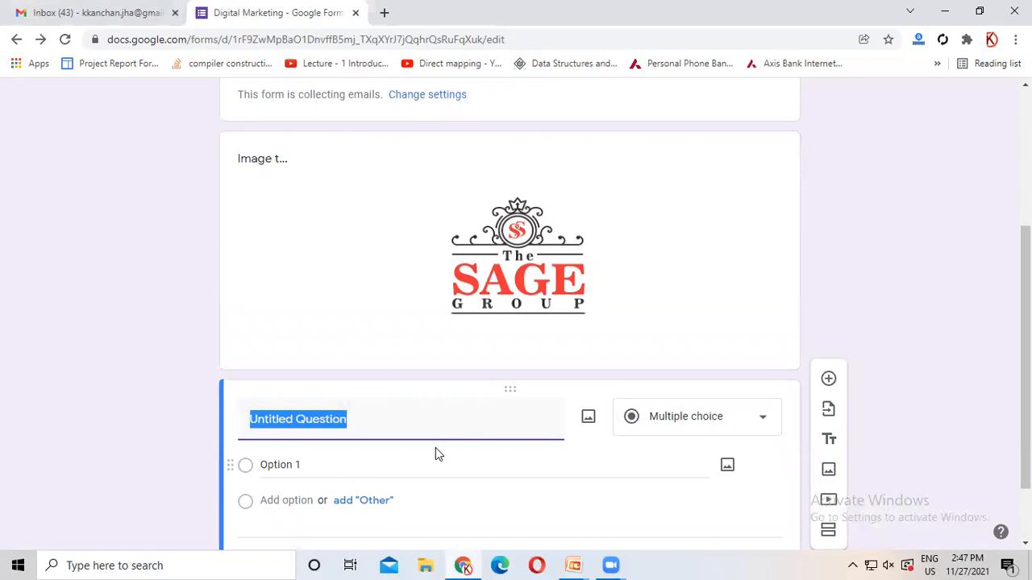
{"action": "type", "text": "Which i"}
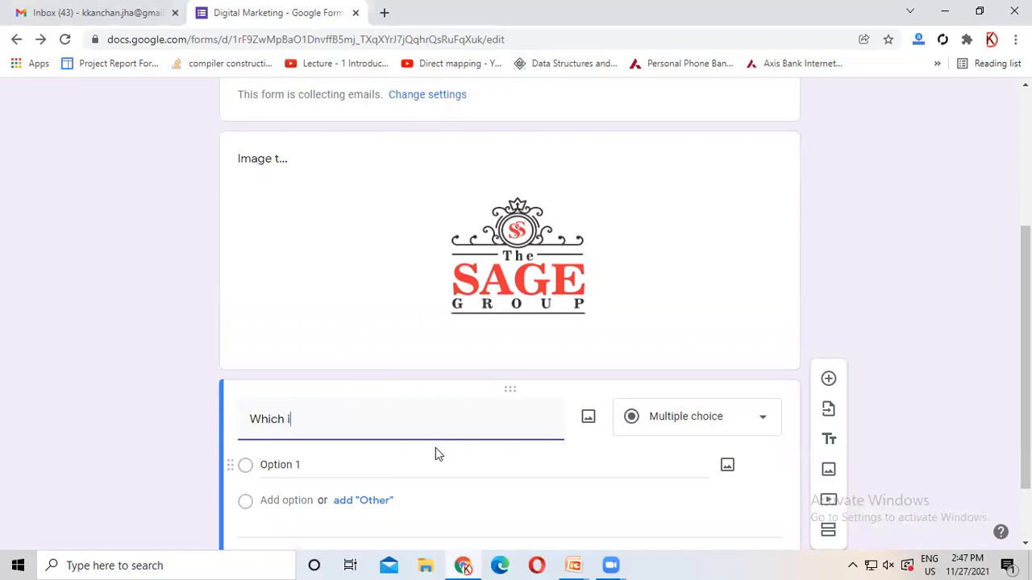
{"action": "type", "text": "s not a browser"}
- Give the browser question three answer options: "Linux", "Google Chorm" and "Mozilla"
{"action": "left_click", "coordinate": [305, 470]}
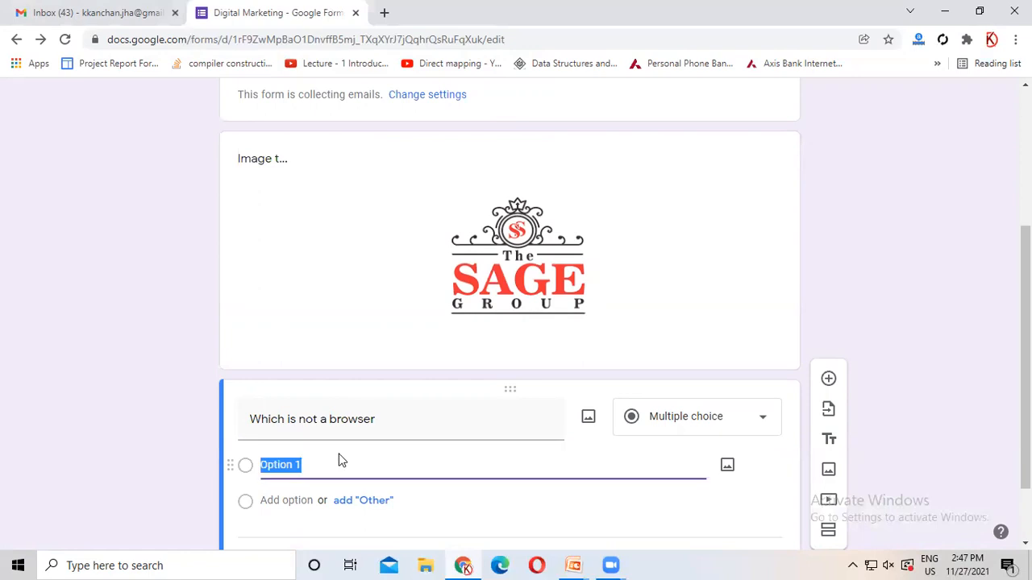
{"action": "type", "text": "Linux"}
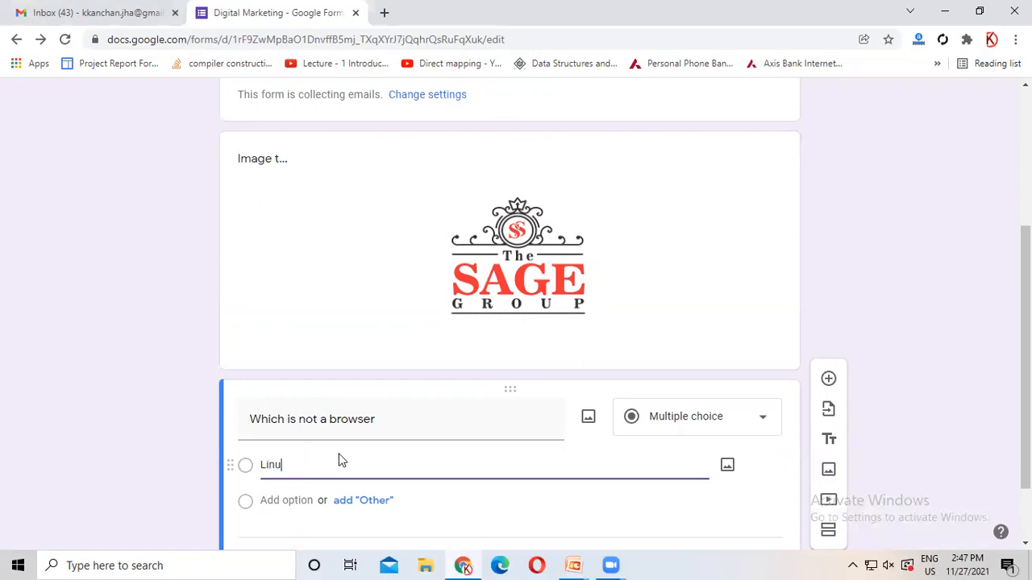
{"action": "scroll", "coordinate": [299, 389], "scroll_direction": "down", "scroll_amount": 1}
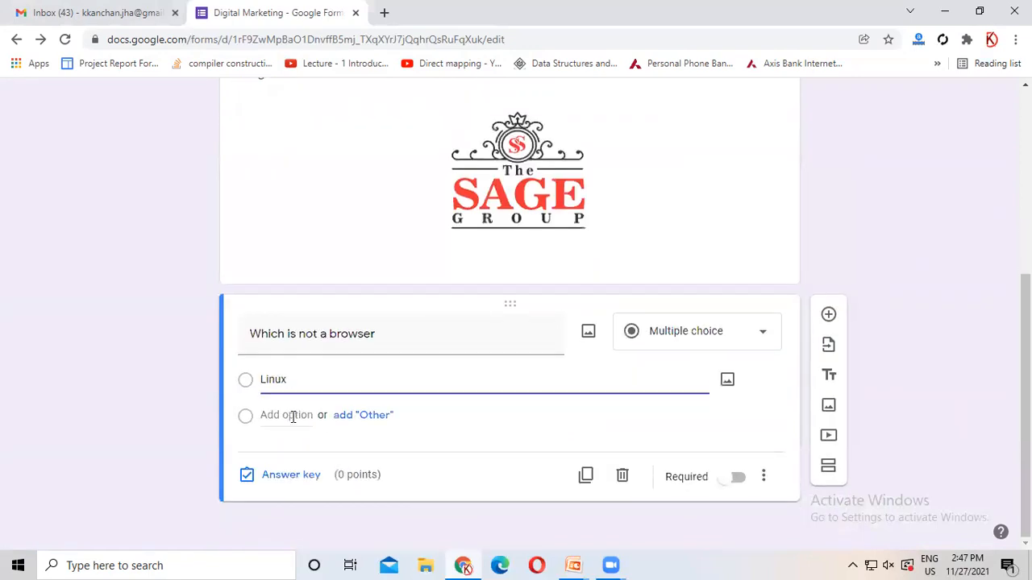
{"action": "left_click", "coordinate": [293, 417]}
{"action": "type", "text": "Goo"}
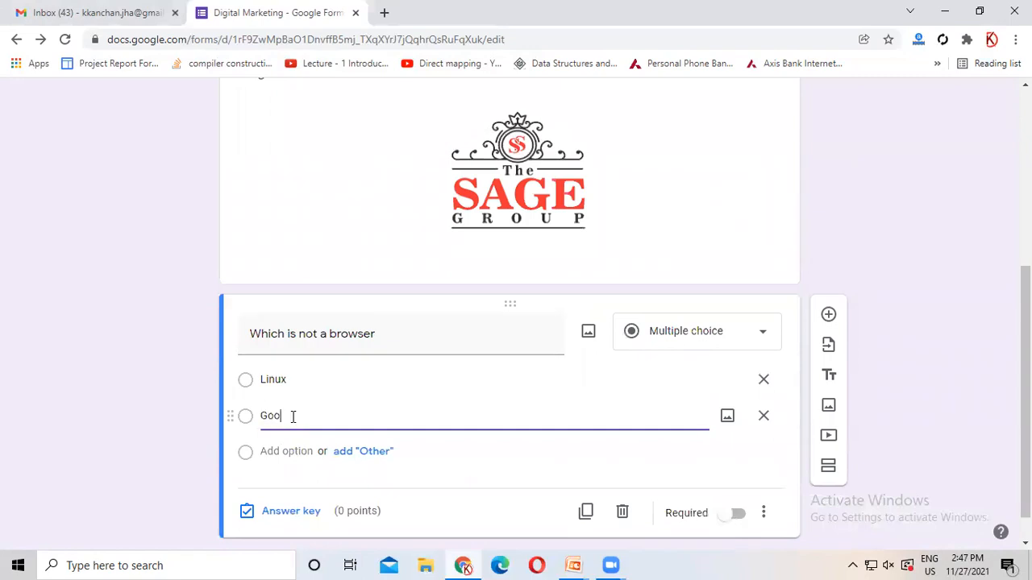
{"action": "type", "text": "gle Chorm"}
{"action": "left_click", "coordinate": [287, 452]}
{"action": "type", "text": "Mozilla"}
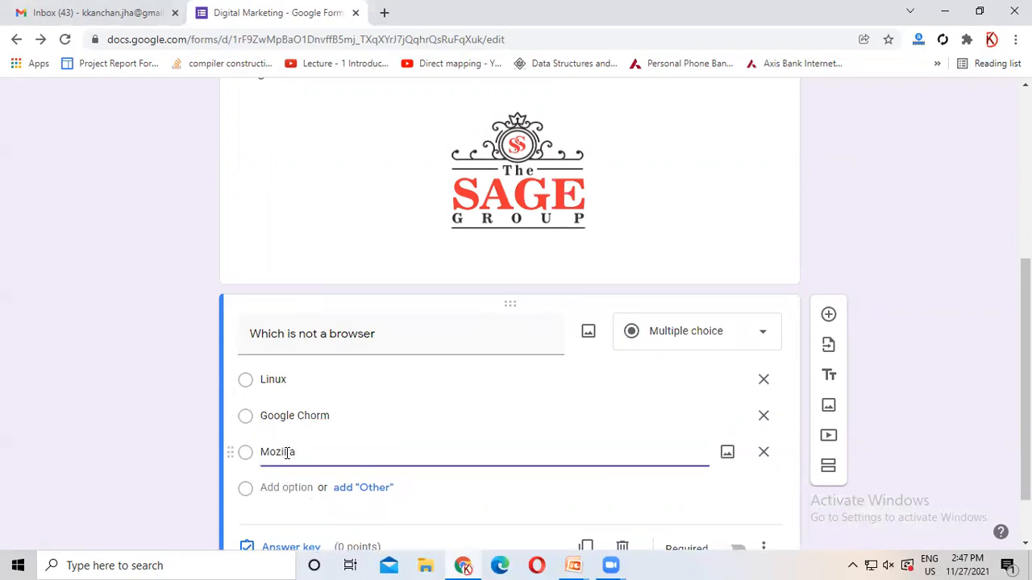
- Open the browser question's answer key and set its value to 1 point
{"action": "scroll", "coordinate": [318, 444], "scroll_direction": "down", "scroll_amount": 2}
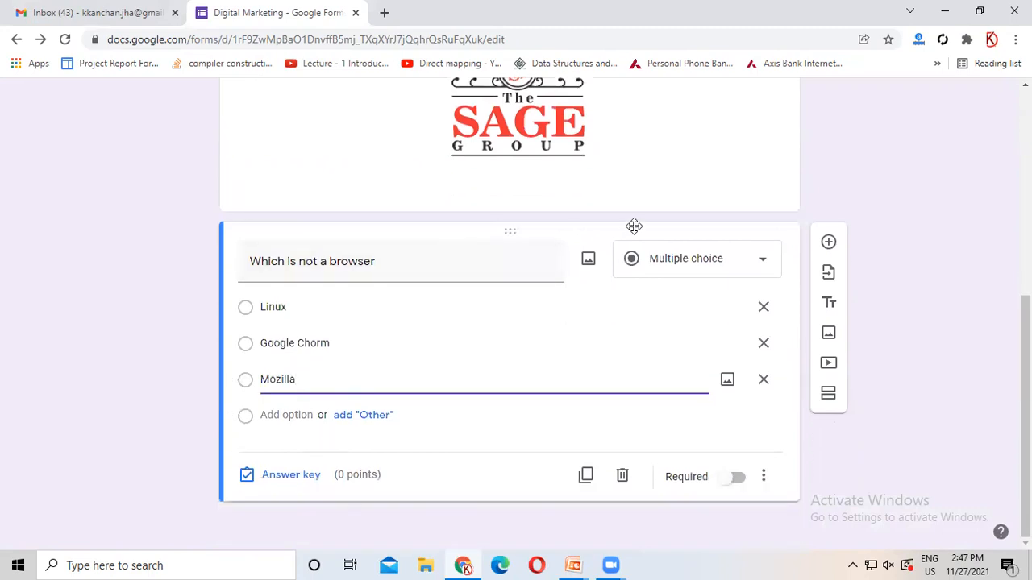
{"action": "left_click", "coordinate": [304, 477]}
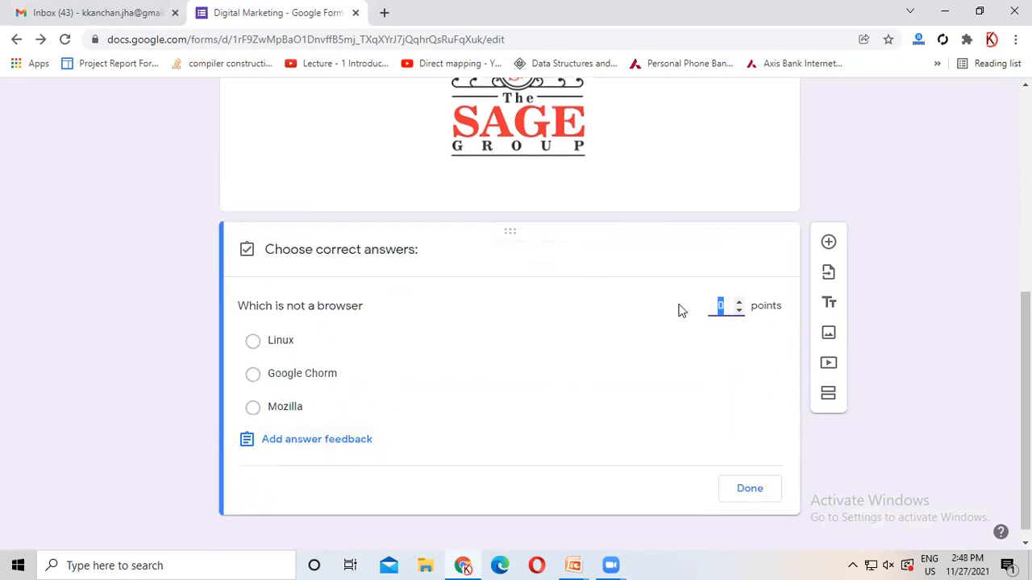
{"action": "left_click", "coordinate": [738, 303]}
- Add "Linux" as the answer feedback for correct answers and save it
{"action": "left_click", "coordinate": [310, 445]}
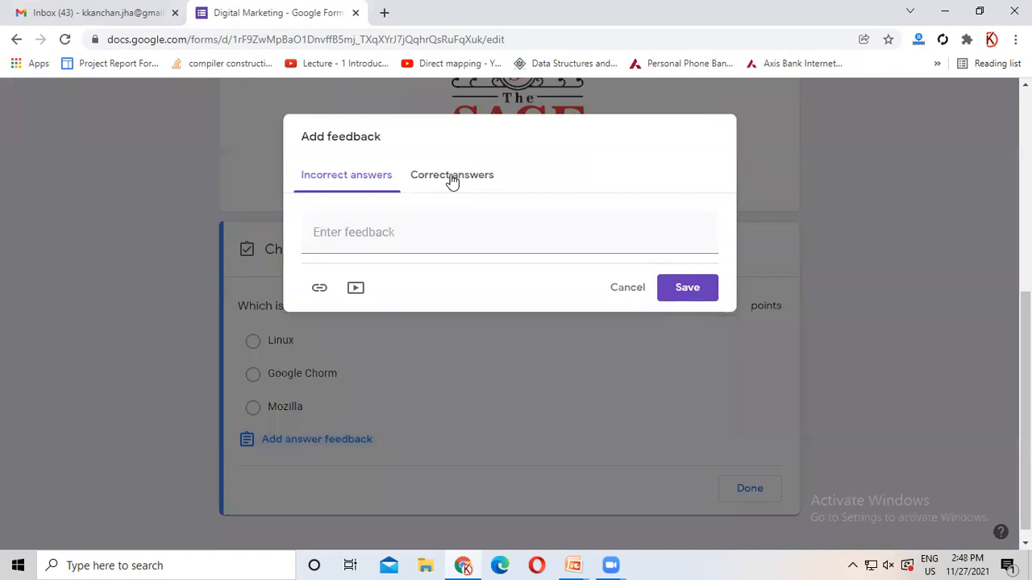
{"action": "left_click", "coordinate": [451, 183]}
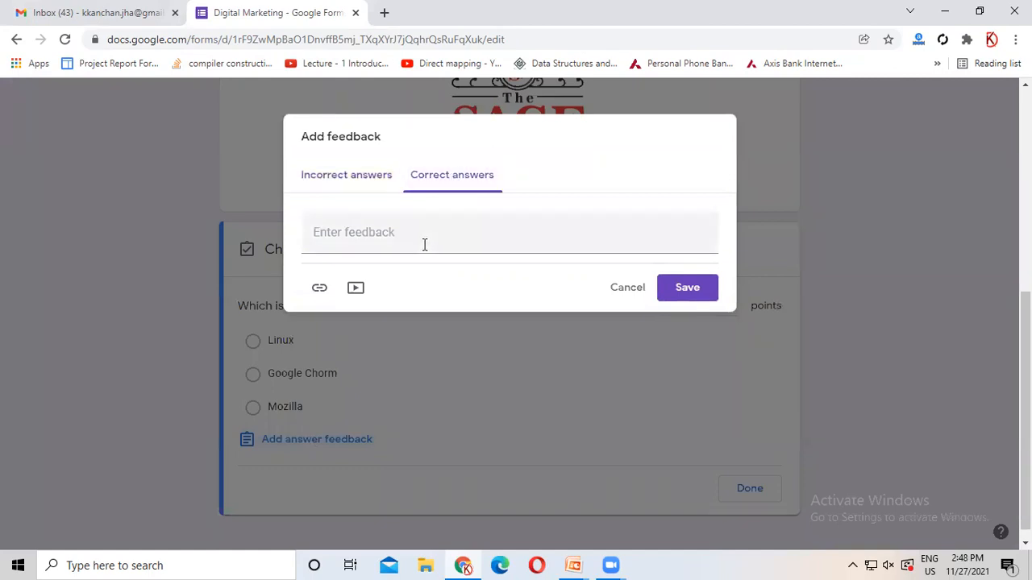
{"action": "type", "text": "Linux"}
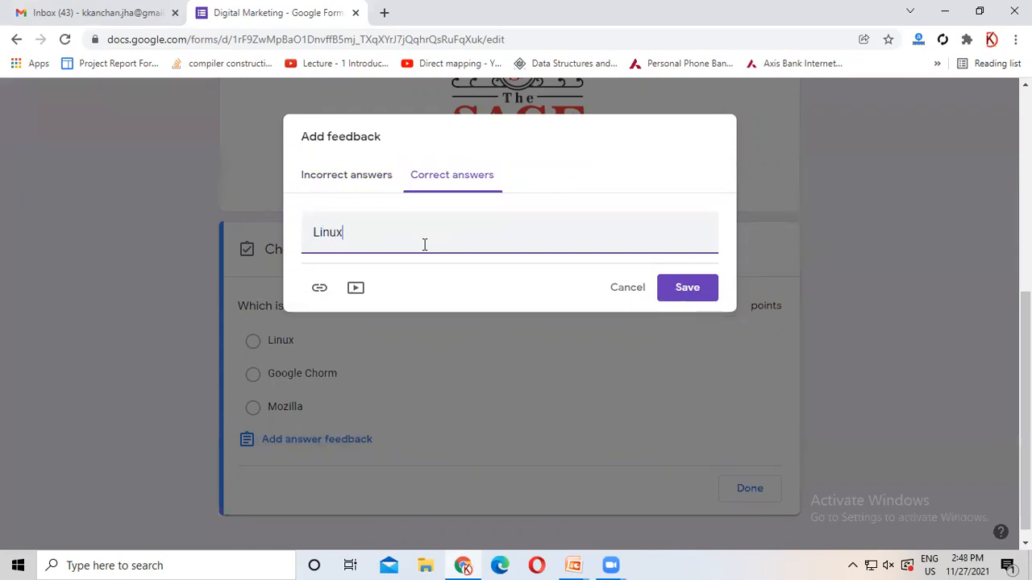
{"action": "left_click", "coordinate": [698, 299]}
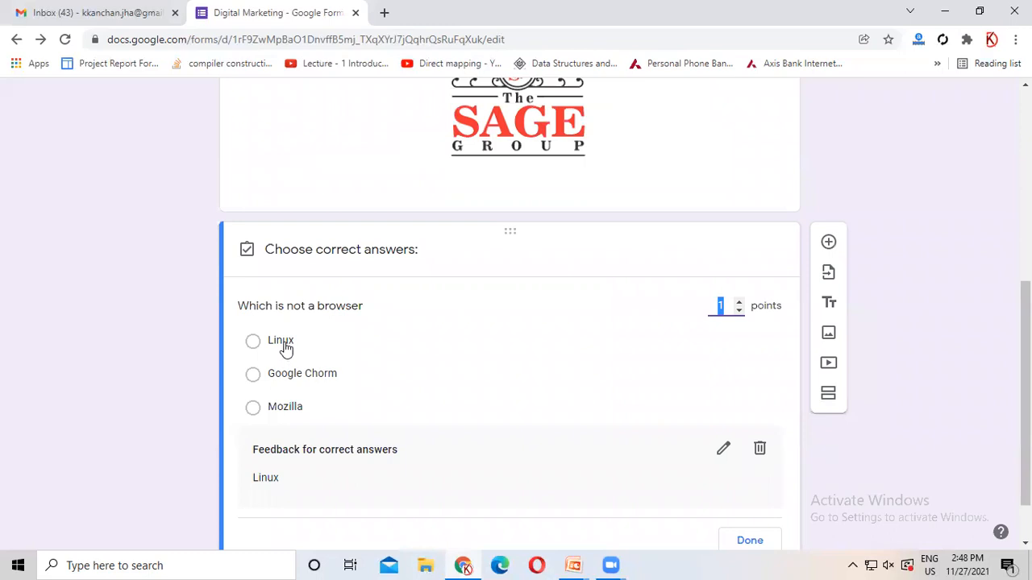
- Mark Linux as the correct answer and finish editing the answer key
{"action": "left_click", "coordinate": [282, 345]}
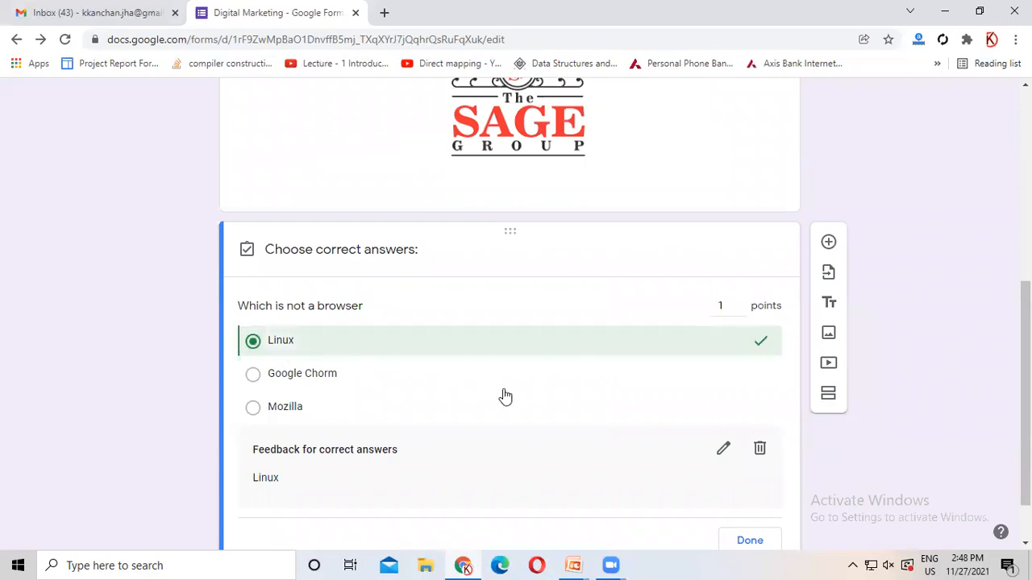
{"action": "scroll", "coordinate": [504, 395], "scroll_direction": "down", "scroll_amount": 1}
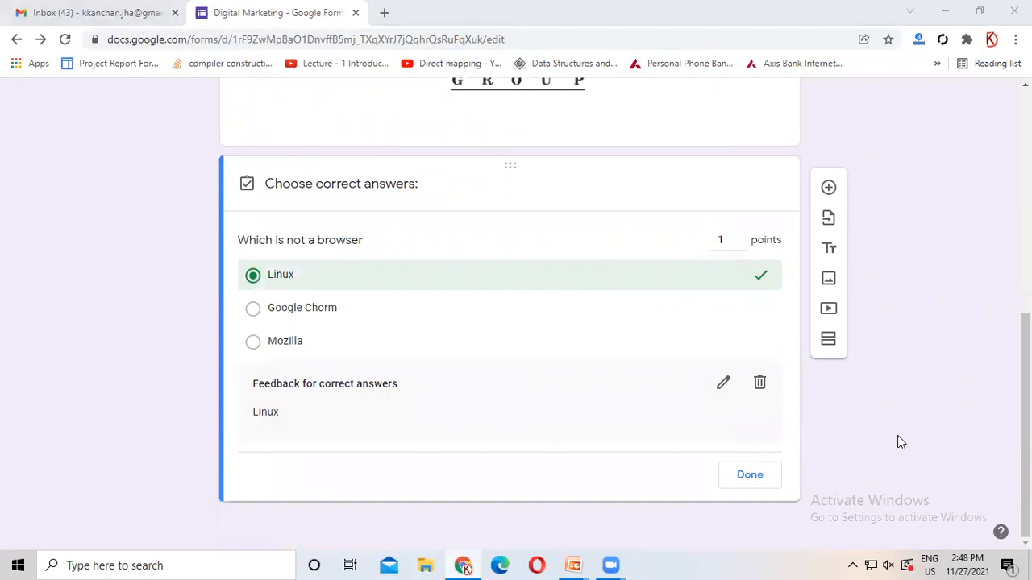
{"action": "left_click", "coordinate": [749, 477]}
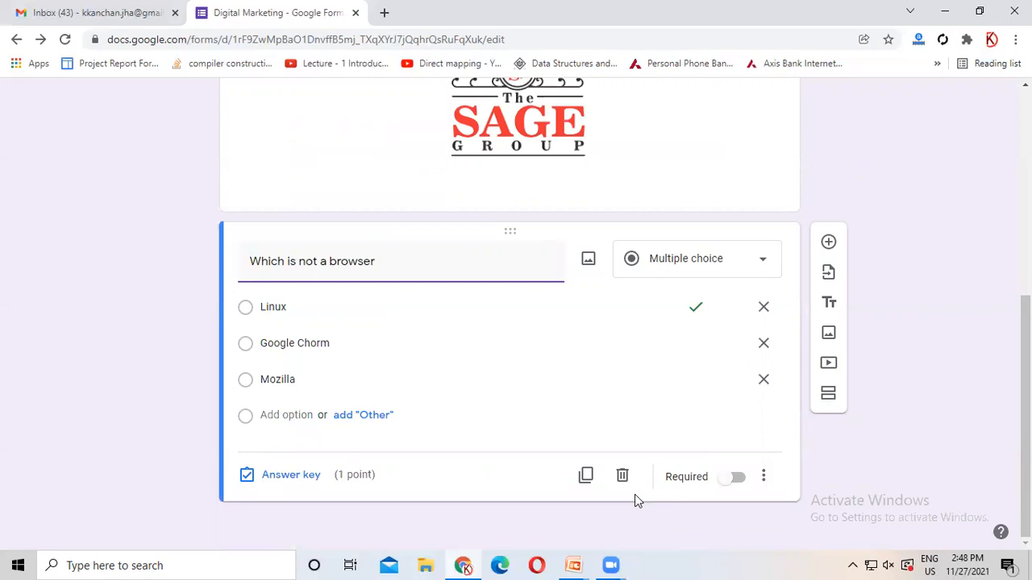
- Make the browser question required and add a new multiple-choice question titled "What is Search Engine"
{"action": "left_click", "coordinate": [737, 479]}
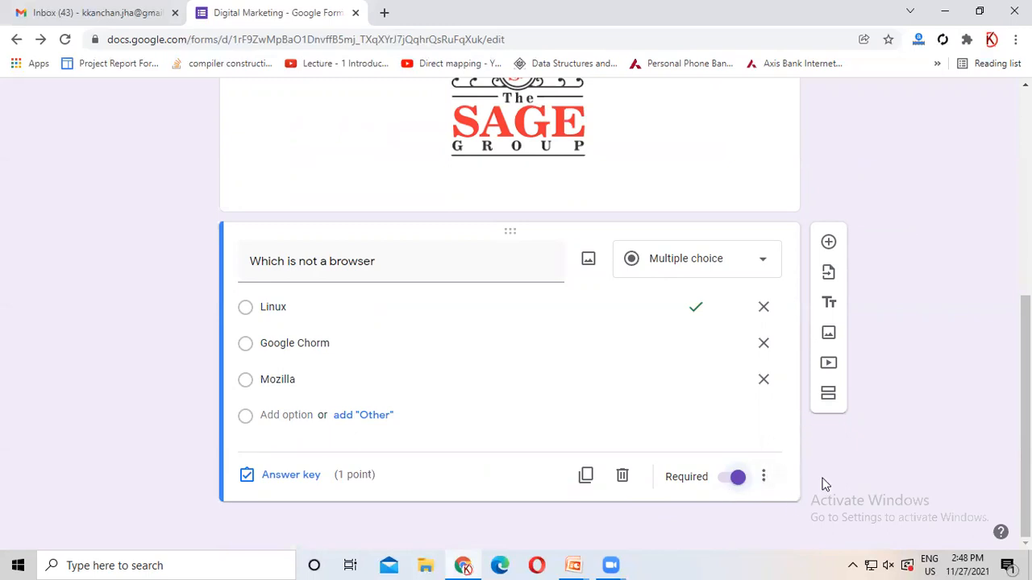
{"action": "left_click", "coordinate": [829, 244]}
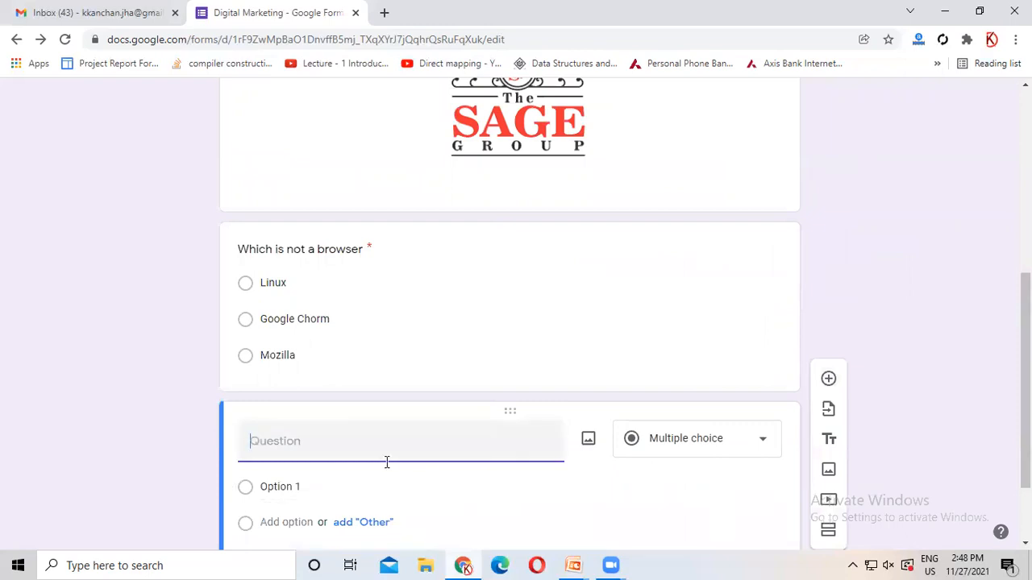
{"action": "type", "text": "What is Search Engine"}
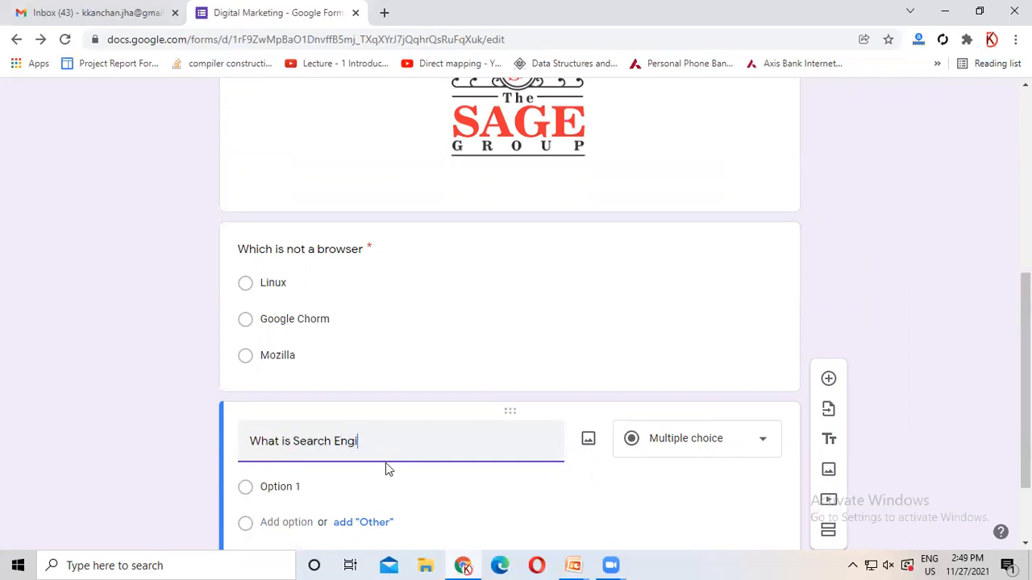
- Give the search engine question three answer options: "A browser where can search anything", "a software" and "nothing"
{"action": "left_click", "coordinate": [356, 487]}
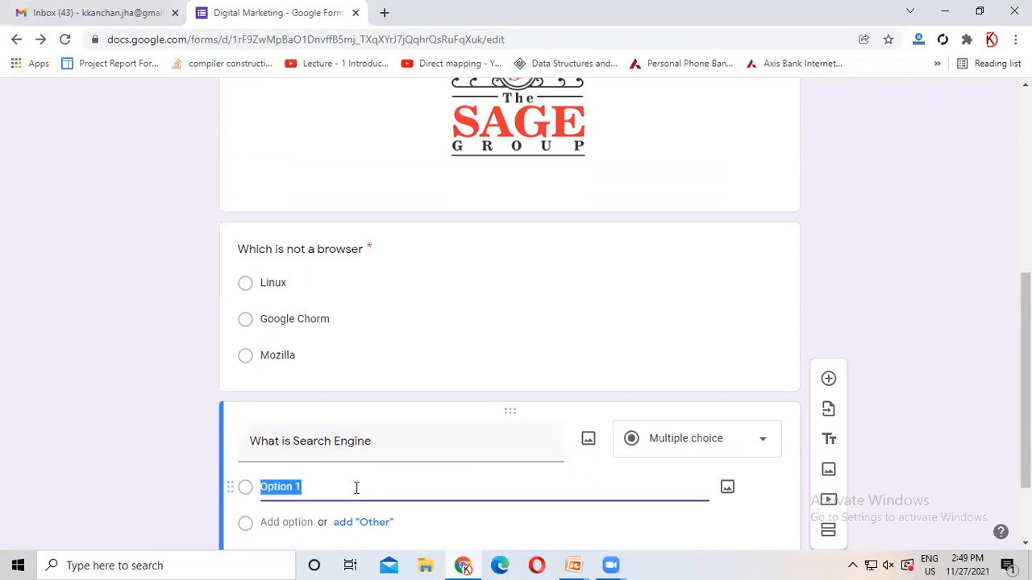
{"action": "key", "text": "BackSpace"}
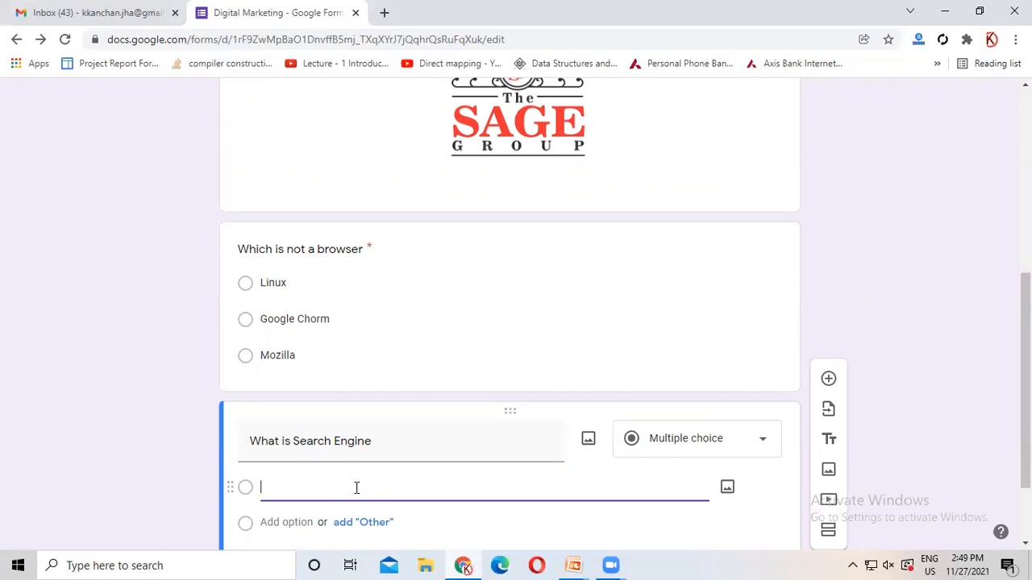
{"action": "type", "text": "A bro"}
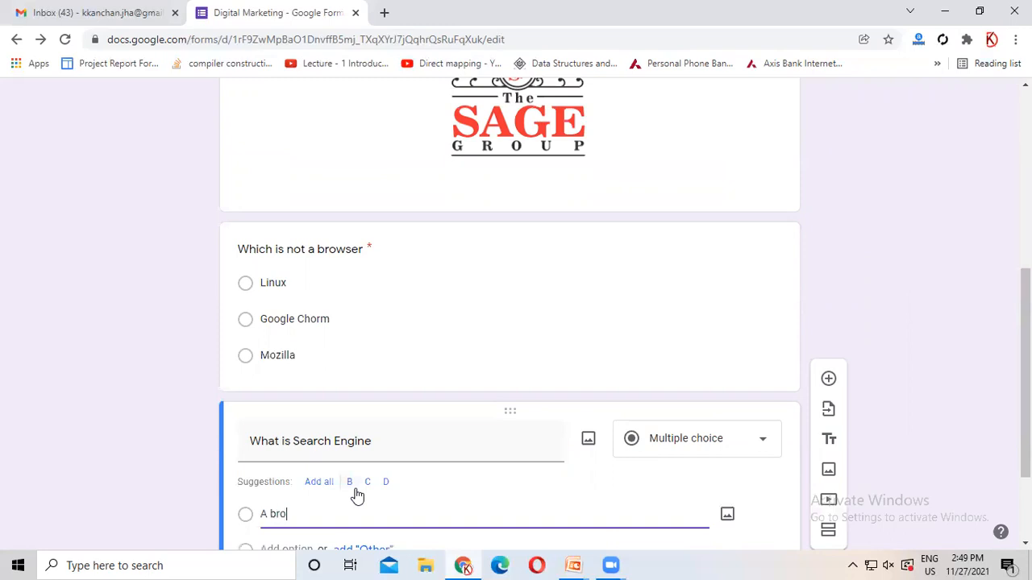
{"action": "type", "text": "wser where can search anything"}
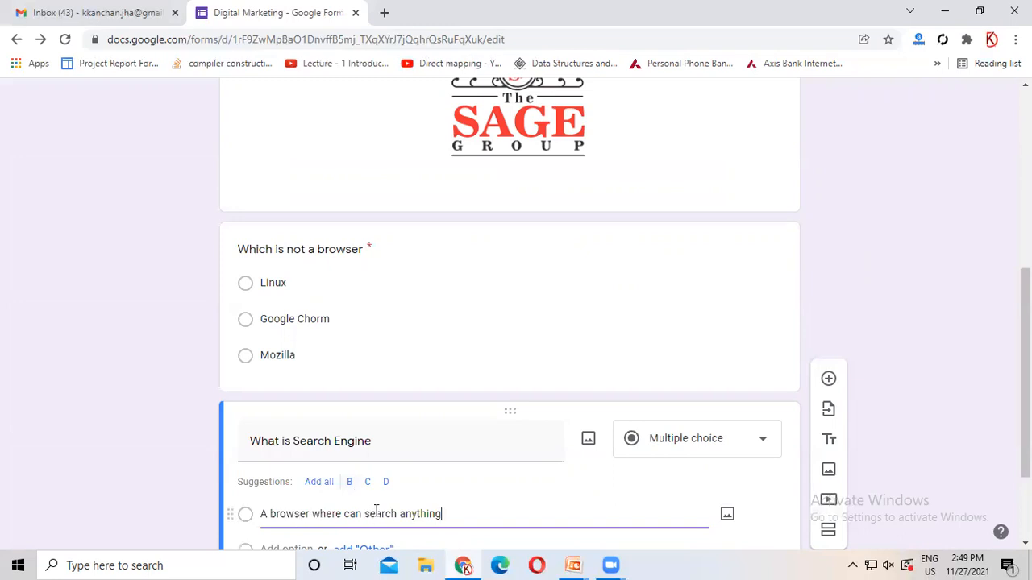
{"action": "scroll", "coordinate": [590, 508], "scroll_direction": "down", "scroll_amount": 2}
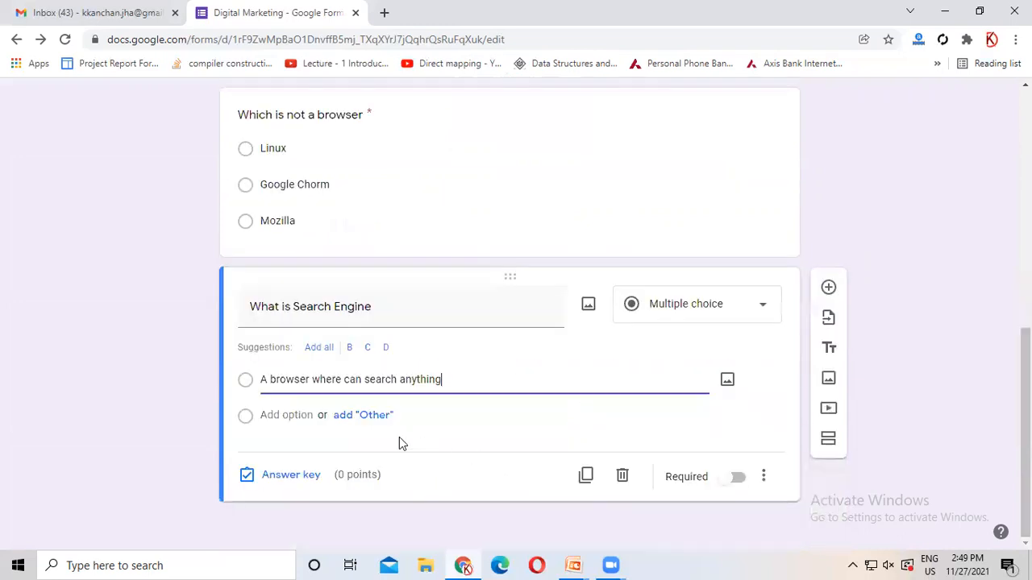
{"action": "left_click", "coordinate": [311, 421]}
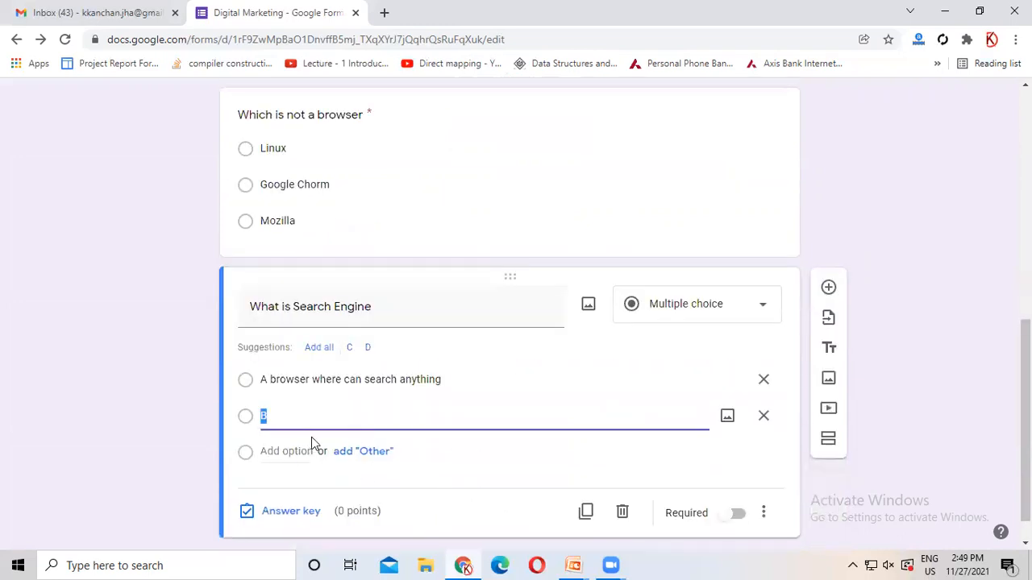
{"action": "key", "text": "BackSpace"}
{"action": "type", "text": "a software"}
{"action": "left_click", "coordinate": [304, 452]}
{"action": "type", "text": "not"}
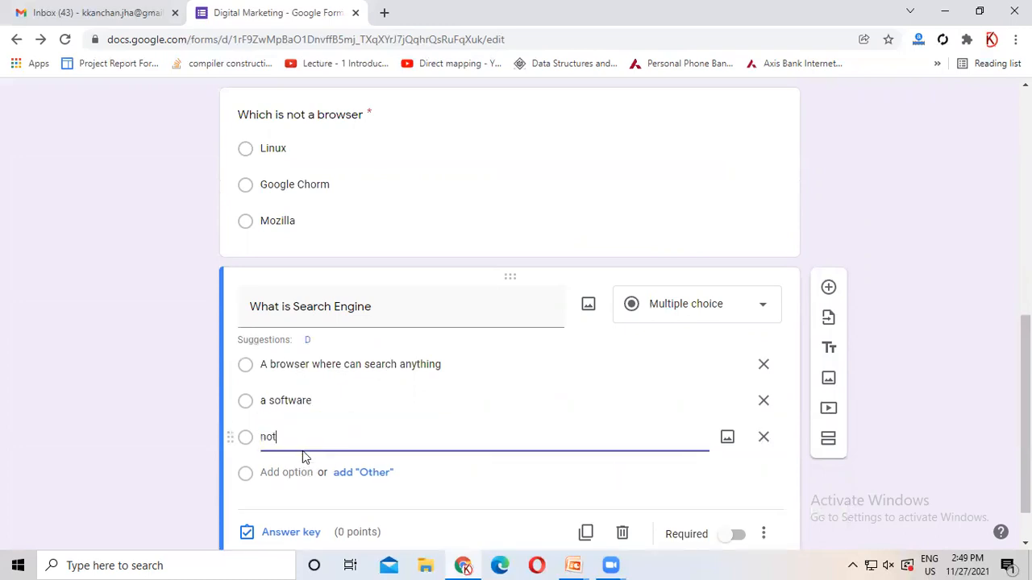
{"action": "type", "text": "hing"}
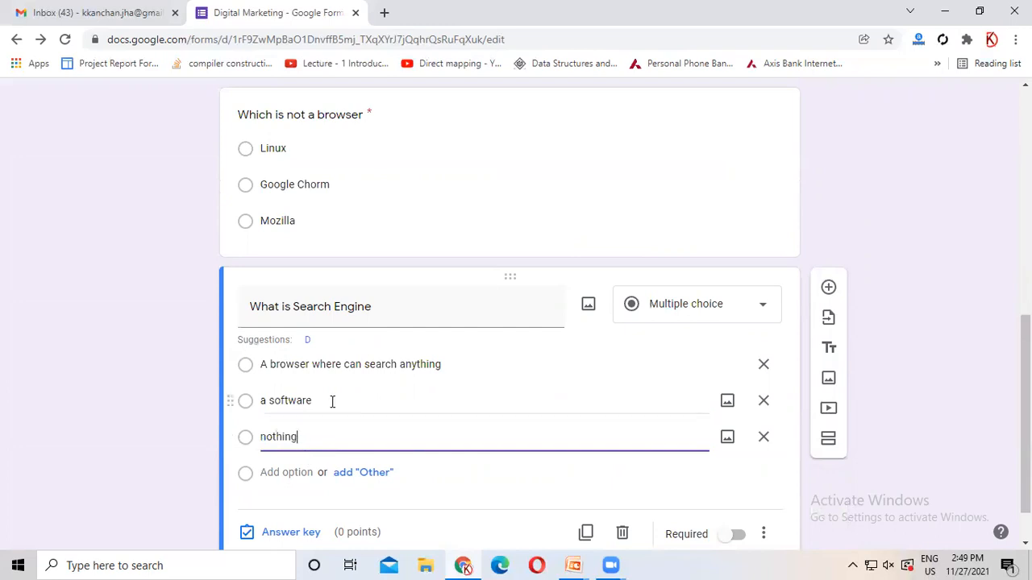
- Copy the first option's text and set the search engine question's value to 1 point in its answer key
{"action": "left_click", "coordinate": [340, 365]}
{"action": "key", "text": "ctrl+c"}
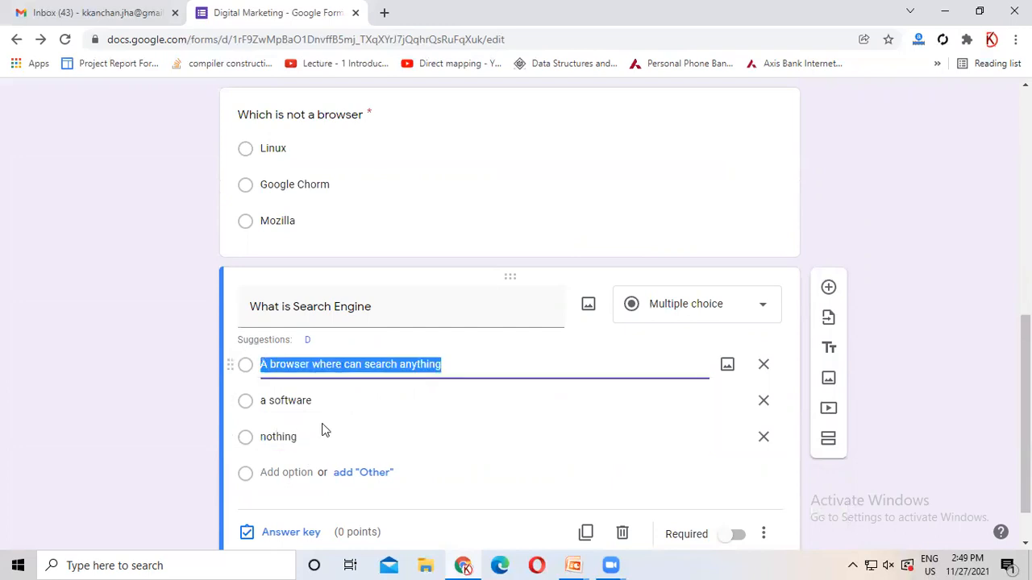
{"action": "left_click", "coordinate": [291, 534]}
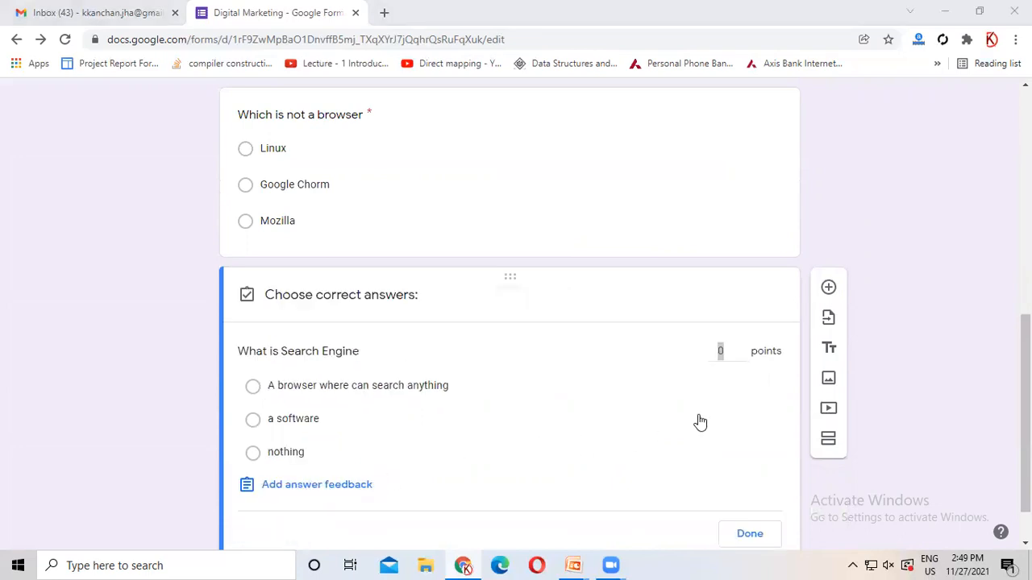
{"action": "left_click", "coordinate": [742, 346]}
- Add the copied text "A browser where can search anything" as the answer feedback for correct answers and save it
{"action": "left_click", "coordinate": [299, 489]}
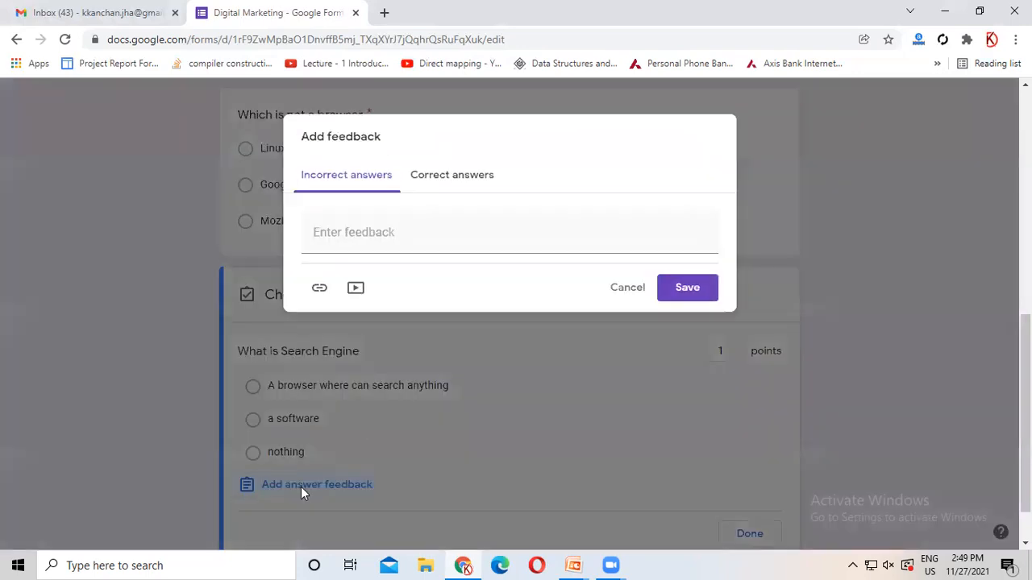
{"action": "left_click", "coordinate": [445, 179]}
{"action": "left_click", "coordinate": [432, 250]}
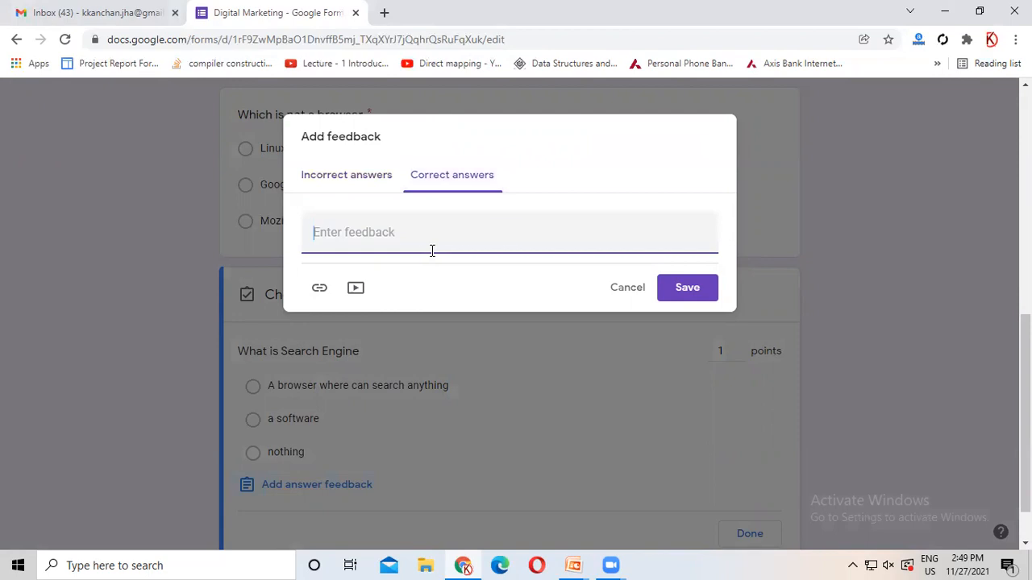
{"action": "key", "text": "ctrl+v"}
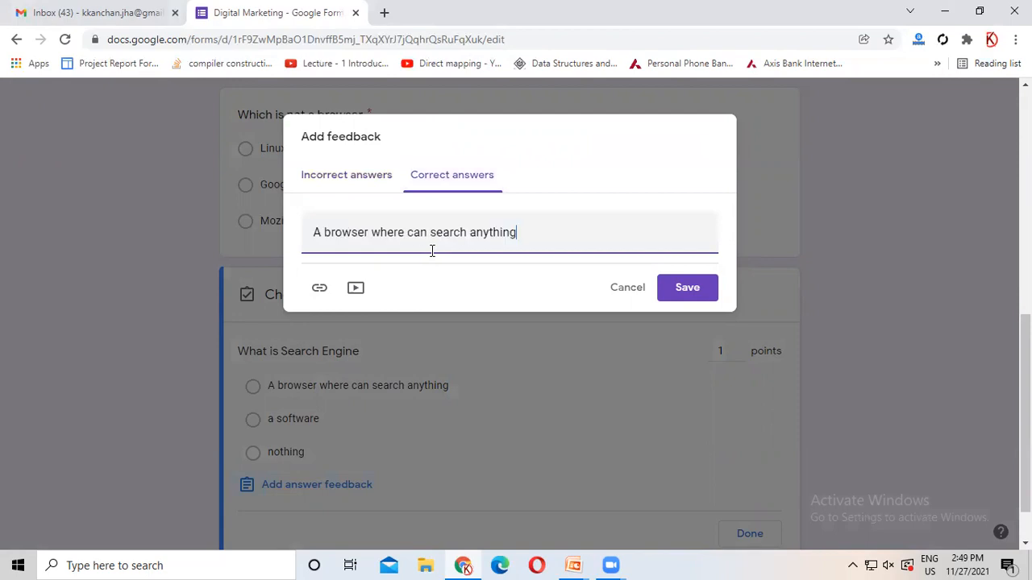
{"action": "left_click", "coordinate": [687, 288]}
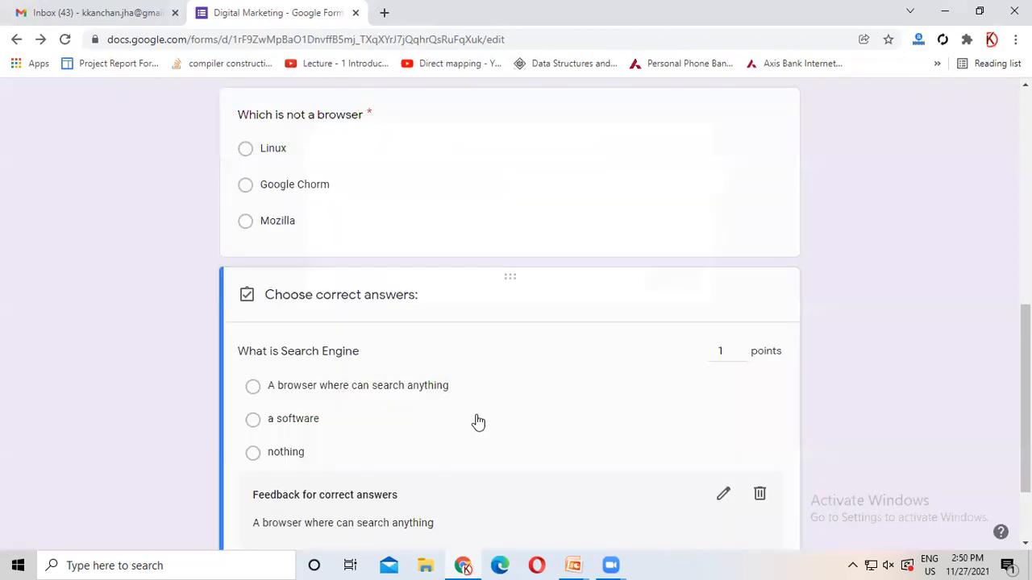
- Mark "A browser where can search anything" as correct, finish the answer key and make the question required
{"action": "left_click", "coordinate": [376, 393]}
{"action": "scroll", "coordinate": [522, 407], "scroll_direction": "down", "scroll_amount": 2}
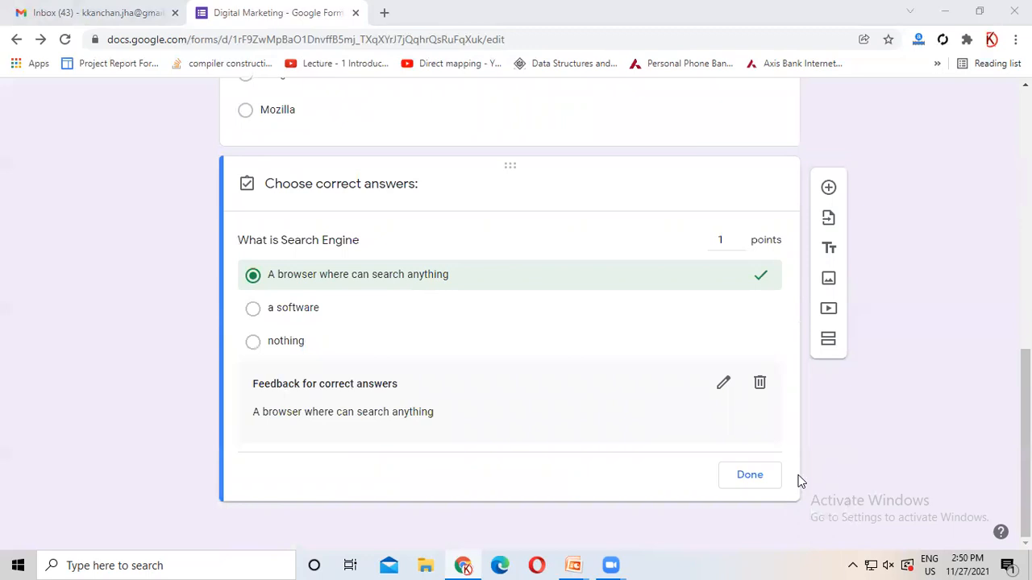
{"action": "left_click", "coordinate": [770, 477]}
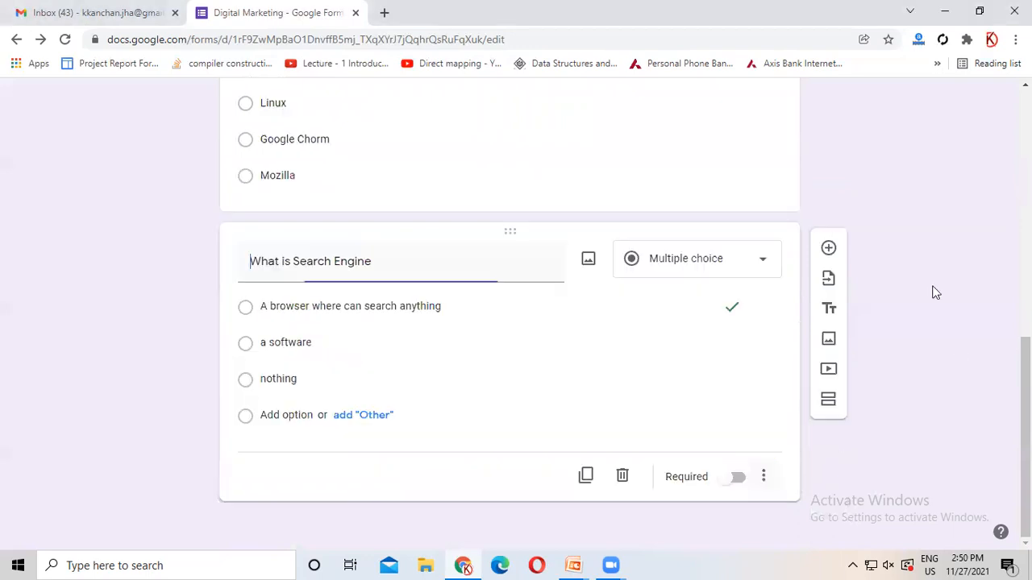
{"action": "left_click", "coordinate": [738, 478]}
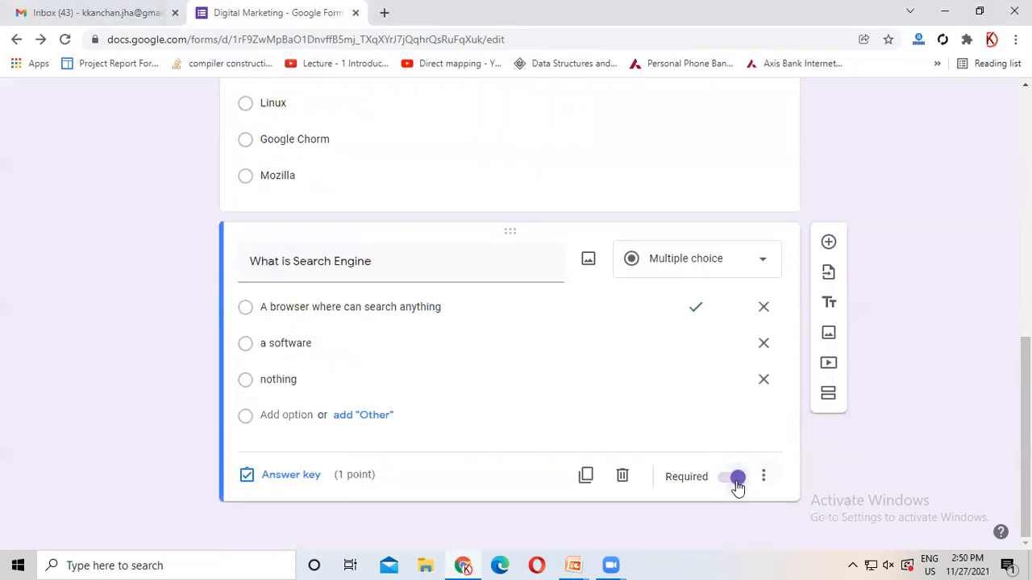
- Preview the Digital Marketing quiz as respondents see it and look through its header, logo and both questions
{"action": "scroll", "coordinate": [838, 276], "scroll_direction": "up", "scroll_amount": 2}
{"action": "scroll", "coordinate": [839, 276], "scroll_direction": "up", "scroll_amount": 5}
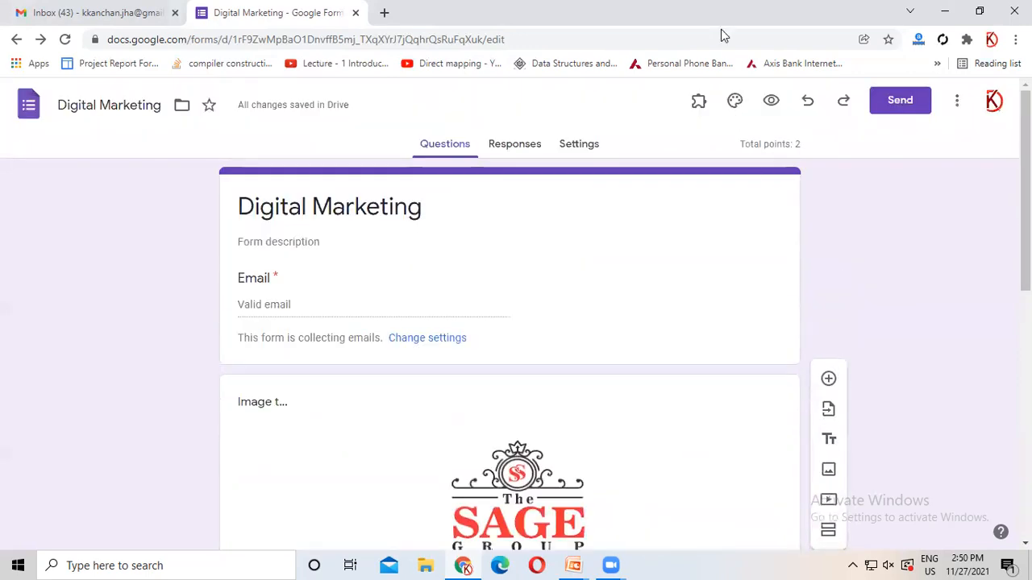
{"action": "left_click", "coordinate": [772, 104]}
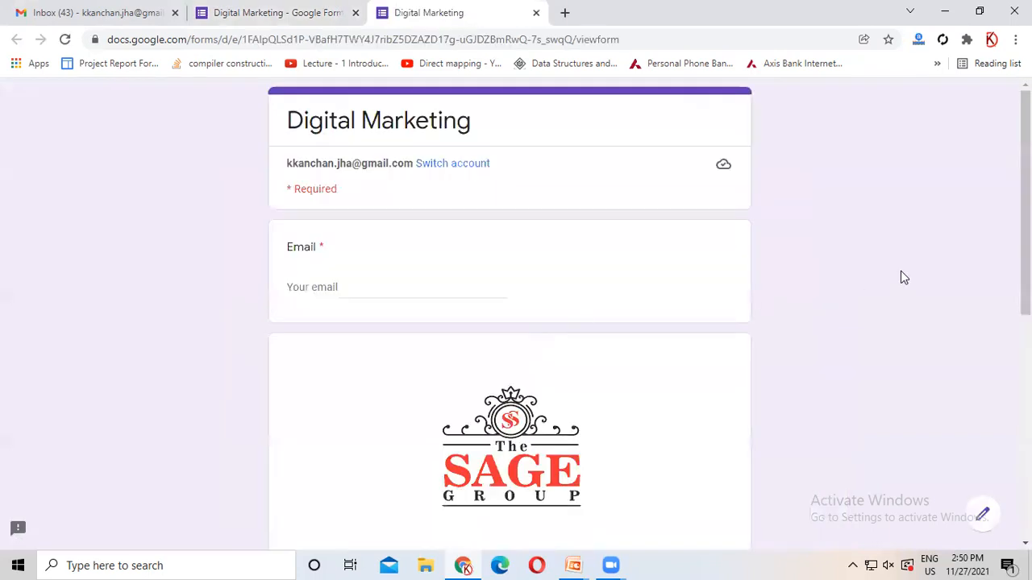
{"action": "scroll", "coordinate": [903, 277], "scroll_direction": "down", "scroll_amount": 6}
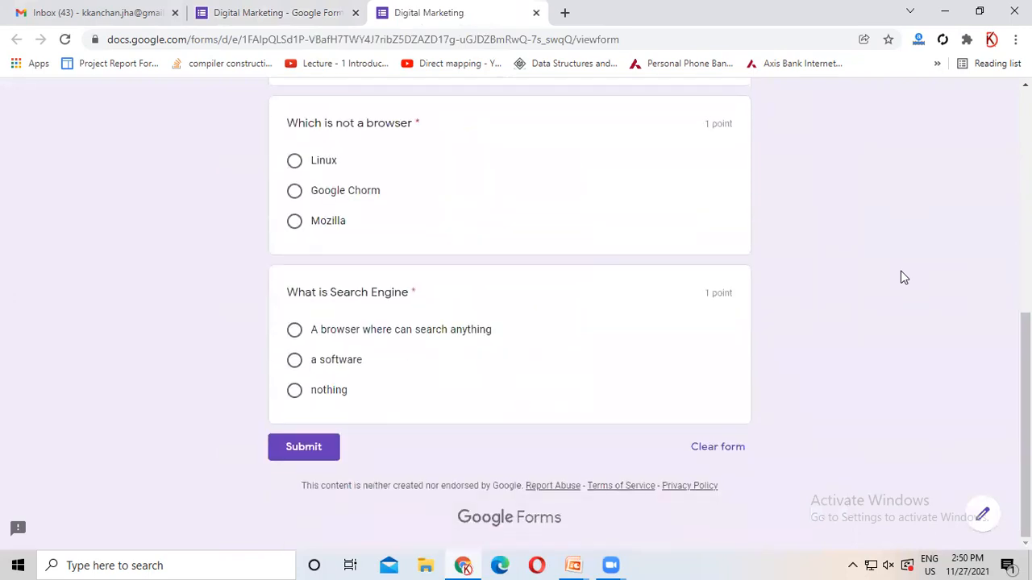
{"action": "scroll", "coordinate": [903, 277], "scroll_direction": "up", "scroll_amount": 6}
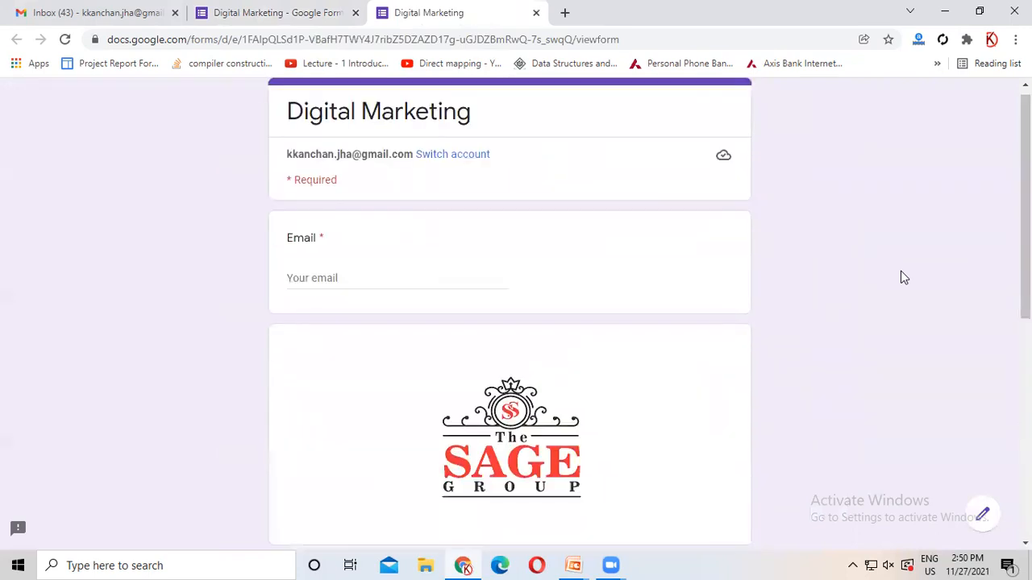
{"action": "scroll", "coordinate": [904, 278], "scroll_direction": "down", "scroll_amount": 6}
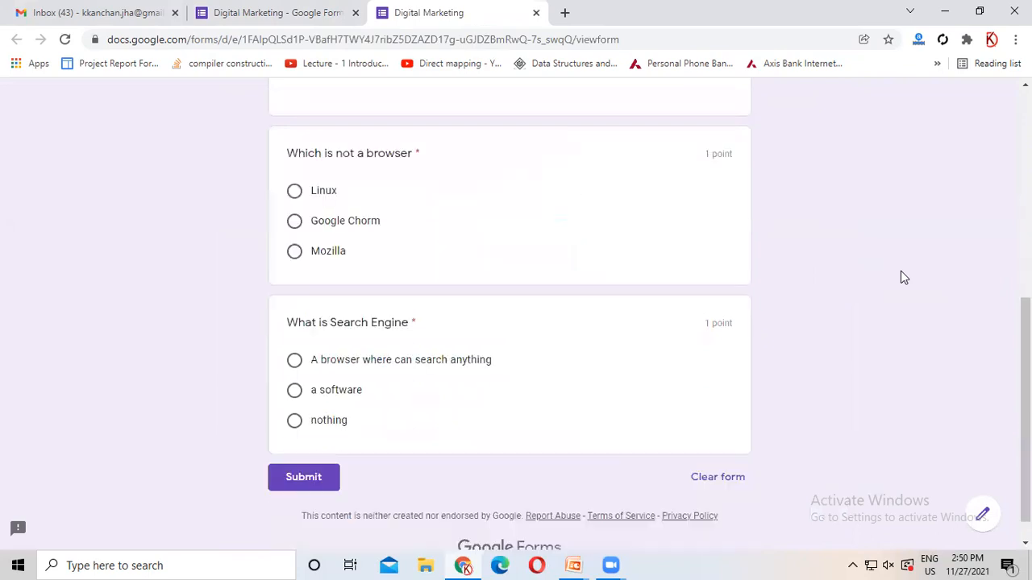
- Leave the quiz editor for the Forms home page and open the recent form "Digital Marketing 1st test"
{"action": "left_click", "coordinate": [246, 14]}
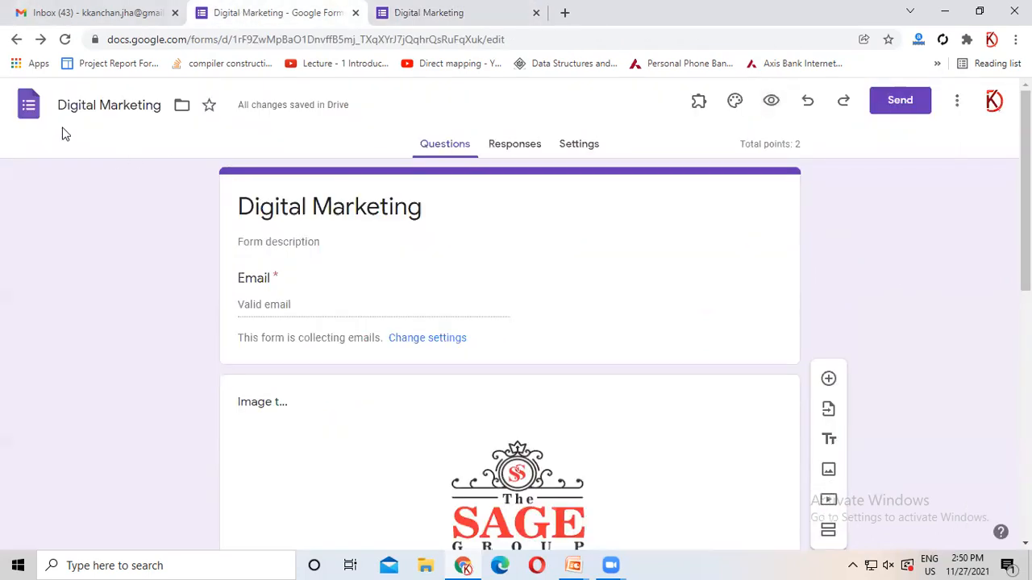
{"action": "left_click", "coordinate": [16, 38]}
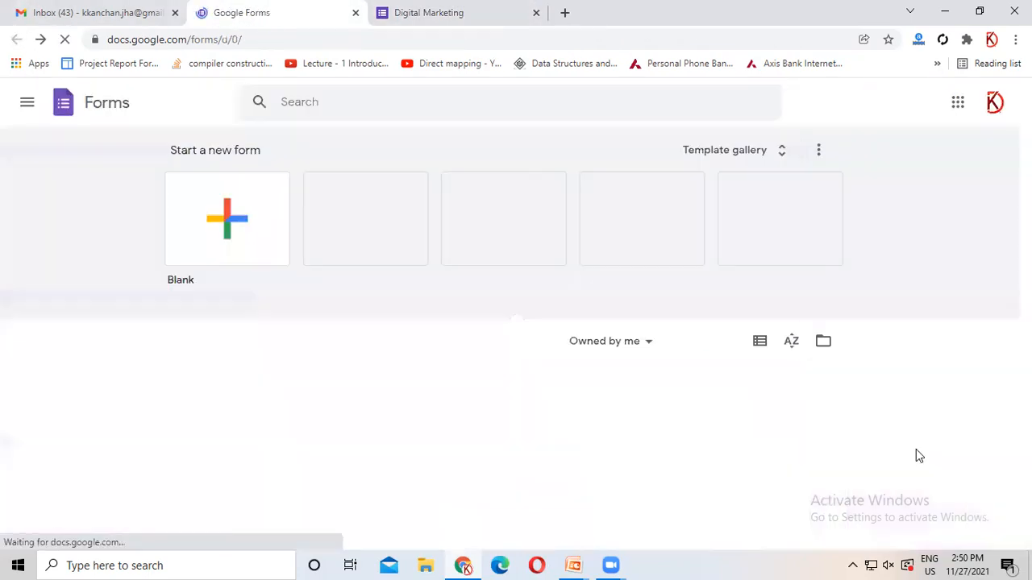
{"action": "scroll", "coordinate": [712, 435], "scroll_direction": "down", "scroll_amount": 1}
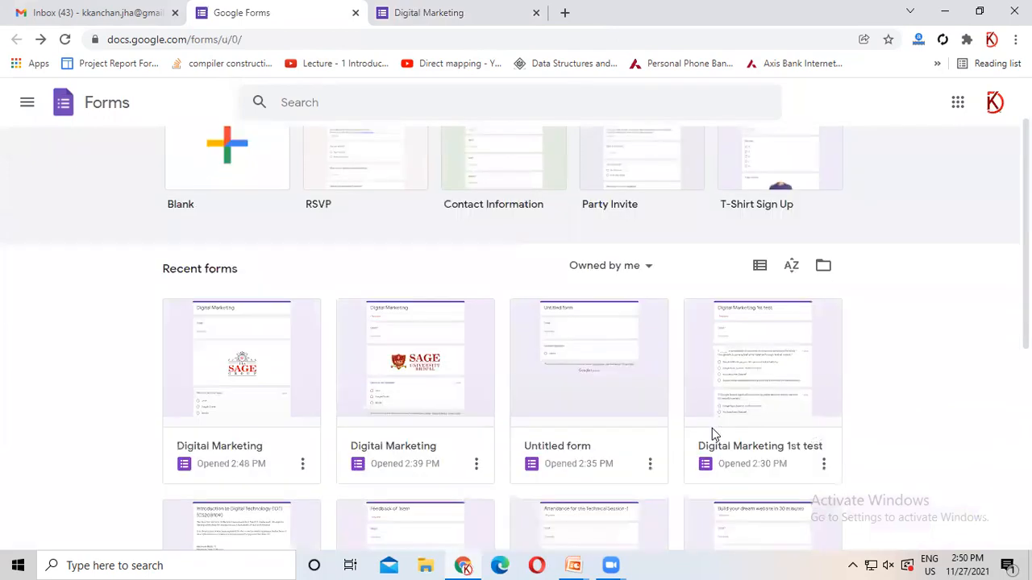
{"action": "scroll", "coordinate": [712, 435], "scroll_direction": "down", "scroll_amount": 3}
{"action": "scroll", "coordinate": [721, 433], "scroll_direction": "up", "scroll_amount": 1}
{"action": "left_click", "coordinate": [744, 323]}
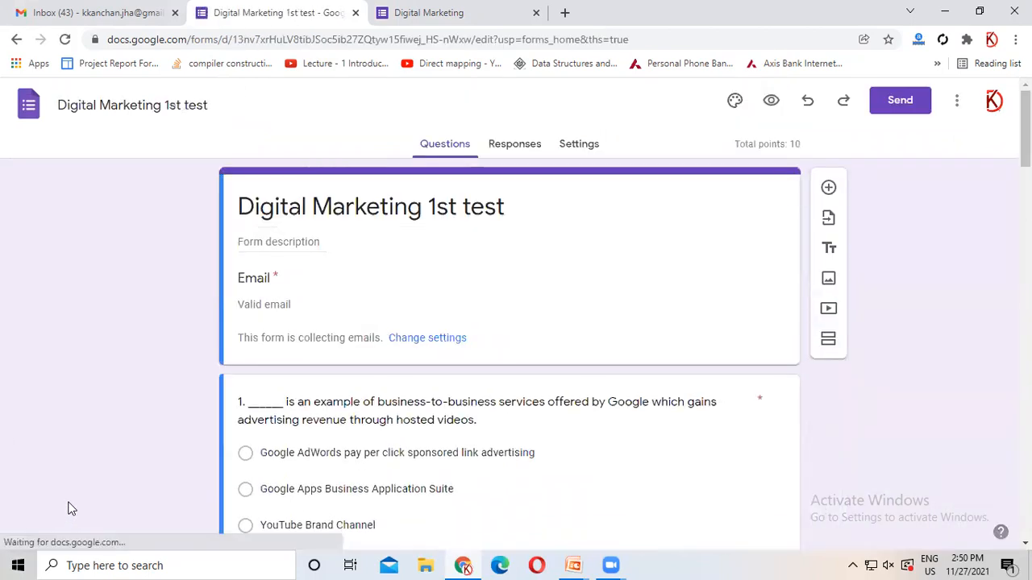
- Review the response summary of "Digital Marketing 1st test", including the insights, frequently missed questions and per-question charts
{"action": "left_click", "coordinate": [512, 150]}
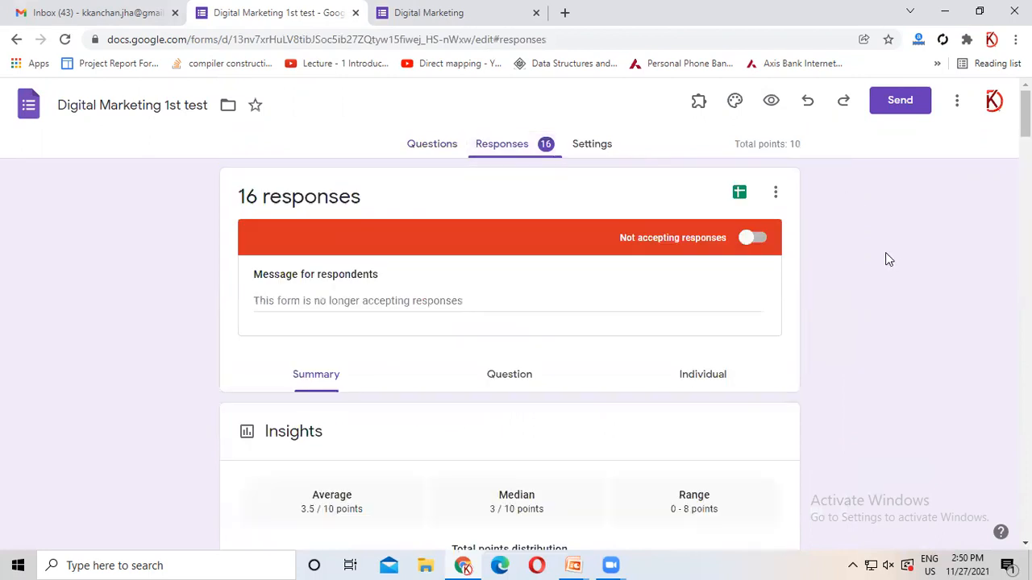
{"action": "scroll", "coordinate": [886, 259], "scroll_direction": "down", "scroll_amount": 3}
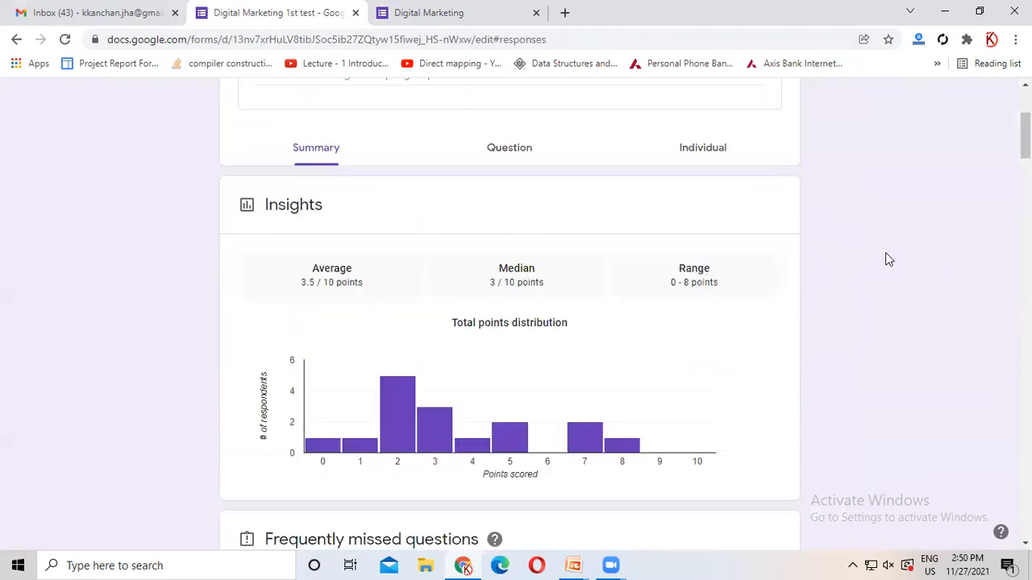
{"action": "scroll", "coordinate": [885, 259], "scroll_direction": "down", "scroll_amount": 5}
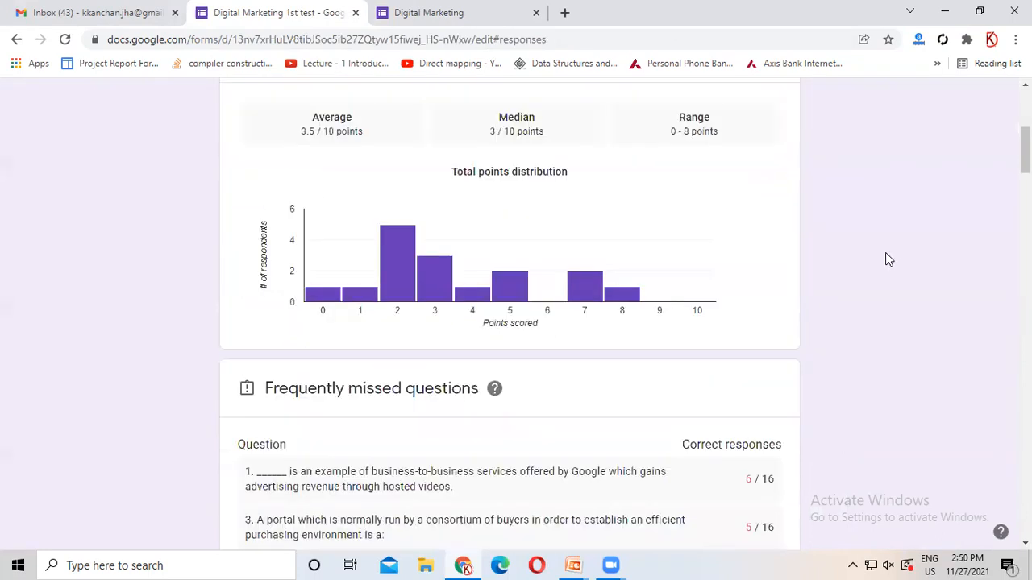
{"action": "scroll", "coordinate": [885, 259], "scroll_direction": "down", "scroll_amount": 9}
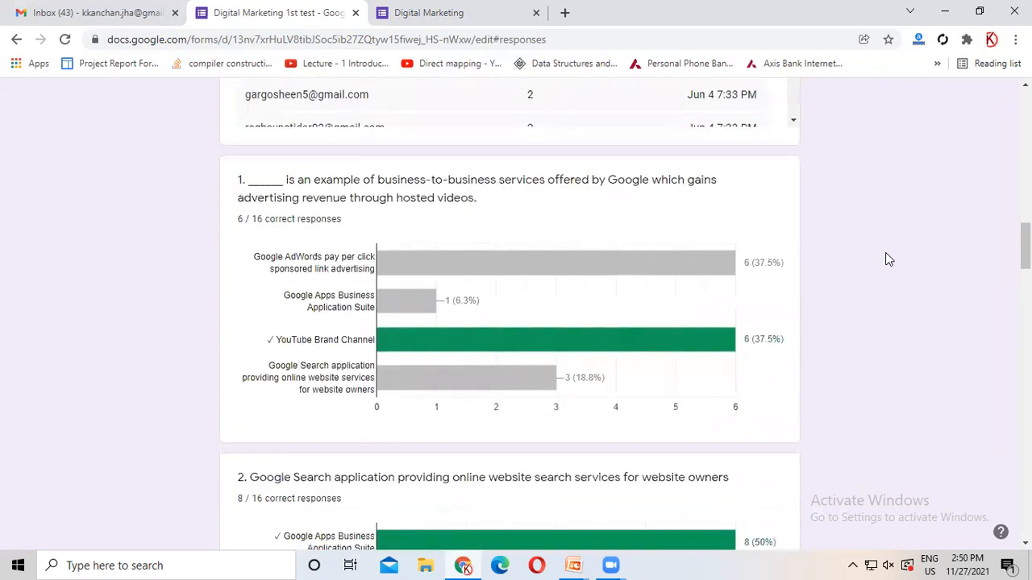
{"action": "scroll", "coordinate": [886, 259], "scroll_direction": "down", "scroll_amount": 3}
{"action": "scroll", "coordinate": [886, 255], "scroll_direction": "up", "scroll_amount": 13}
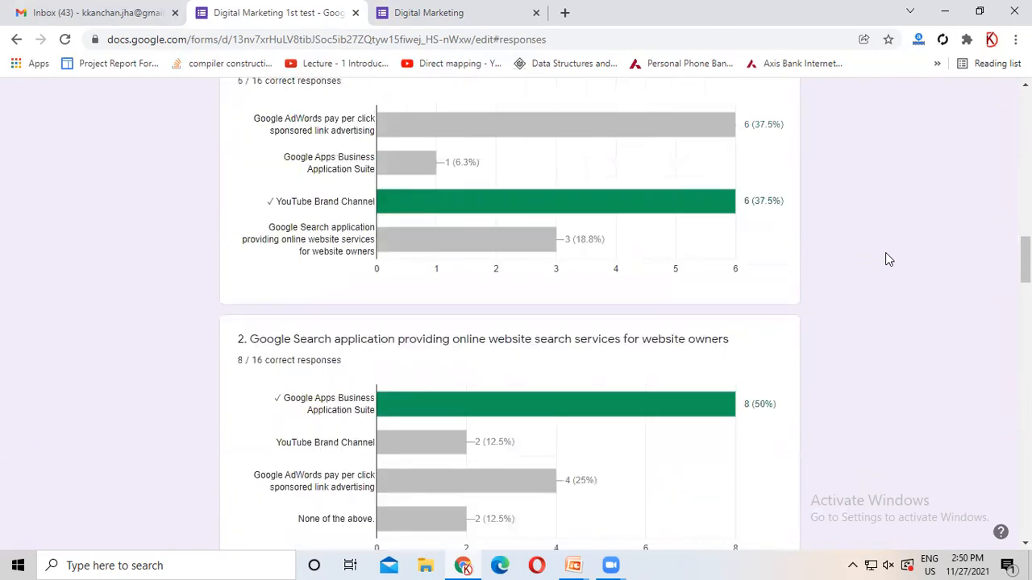
{"action": "scroll", "coordinate": [885, 259], "scroll_direction": "up", "scroll_amount": 7}
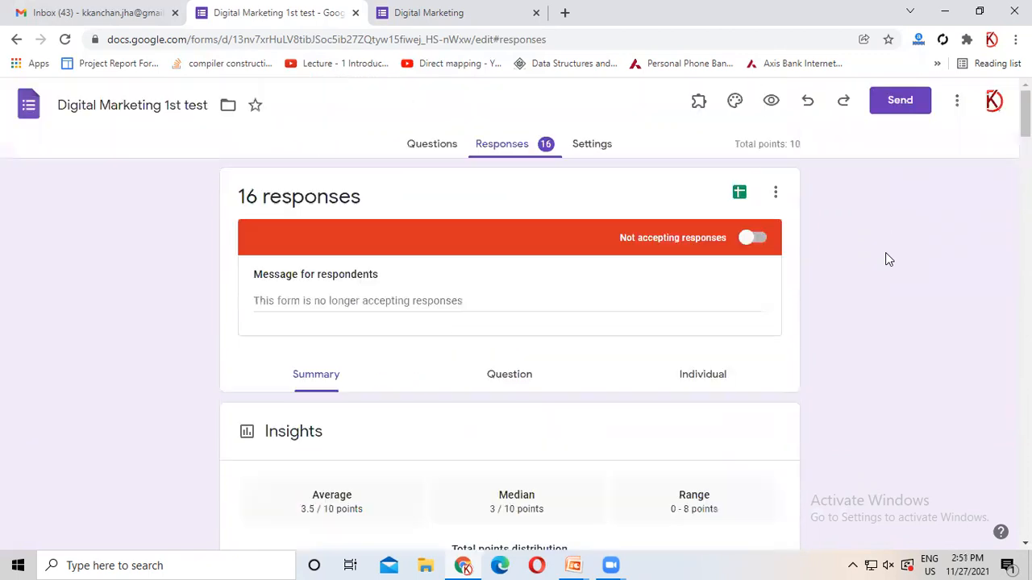
- Check the options for managing and downloading the form's responses, and return to its questions
{"action": "left_click", "coordinate": [776, 195]}
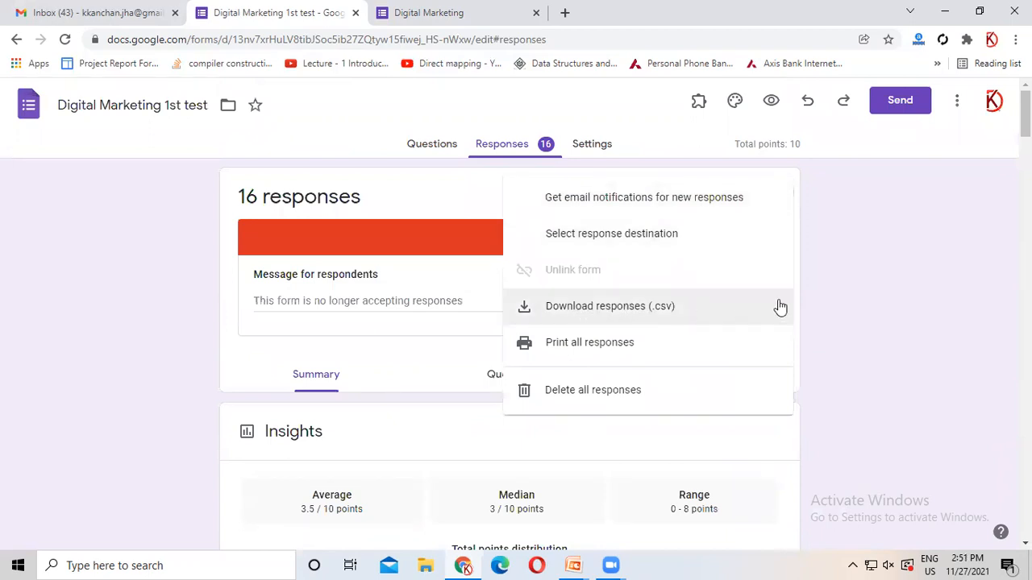
{"action": "left_click", "coordinate": [900, 305]}
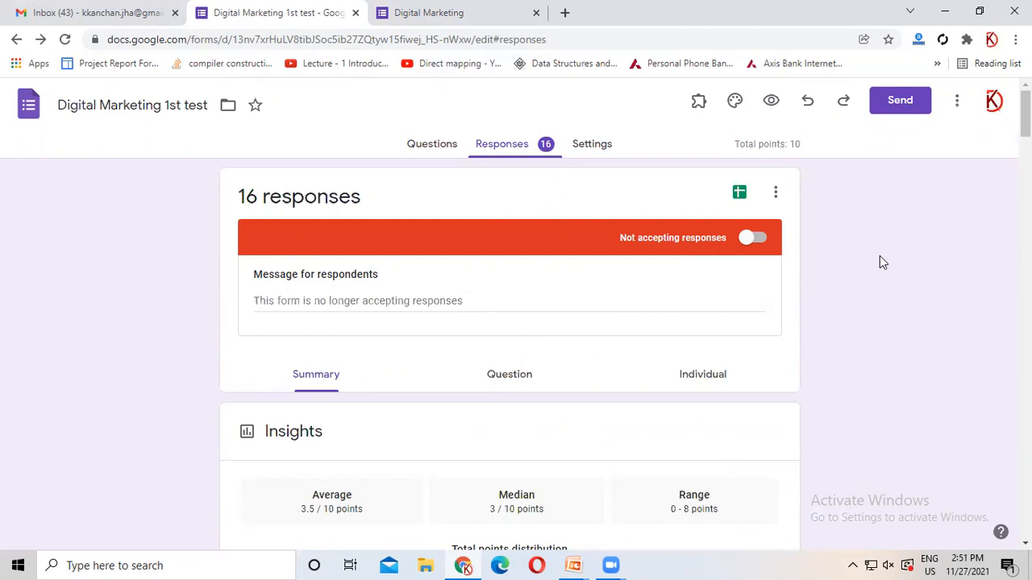
{"action": "left_click", "coordinate": [430, 145]}
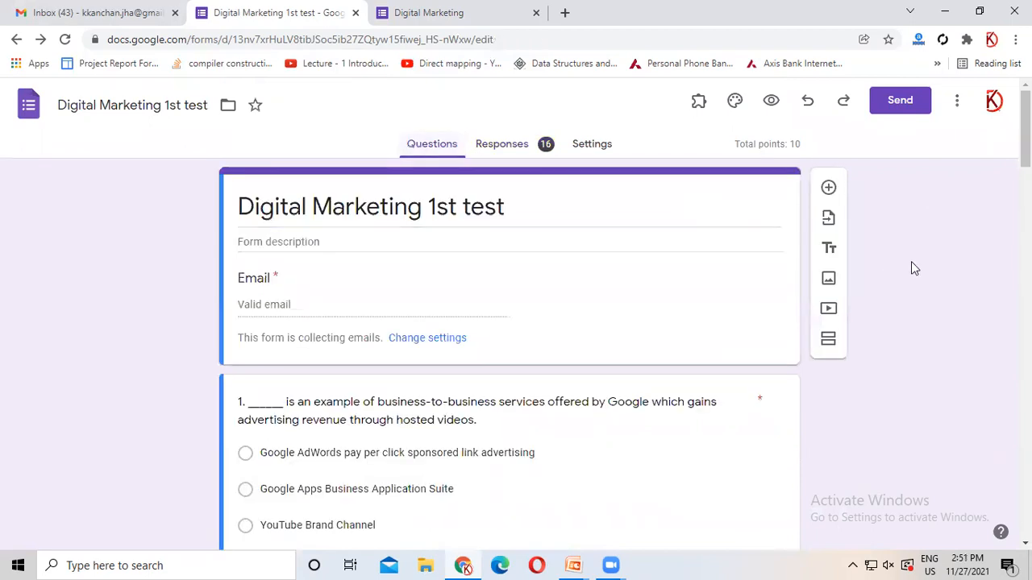